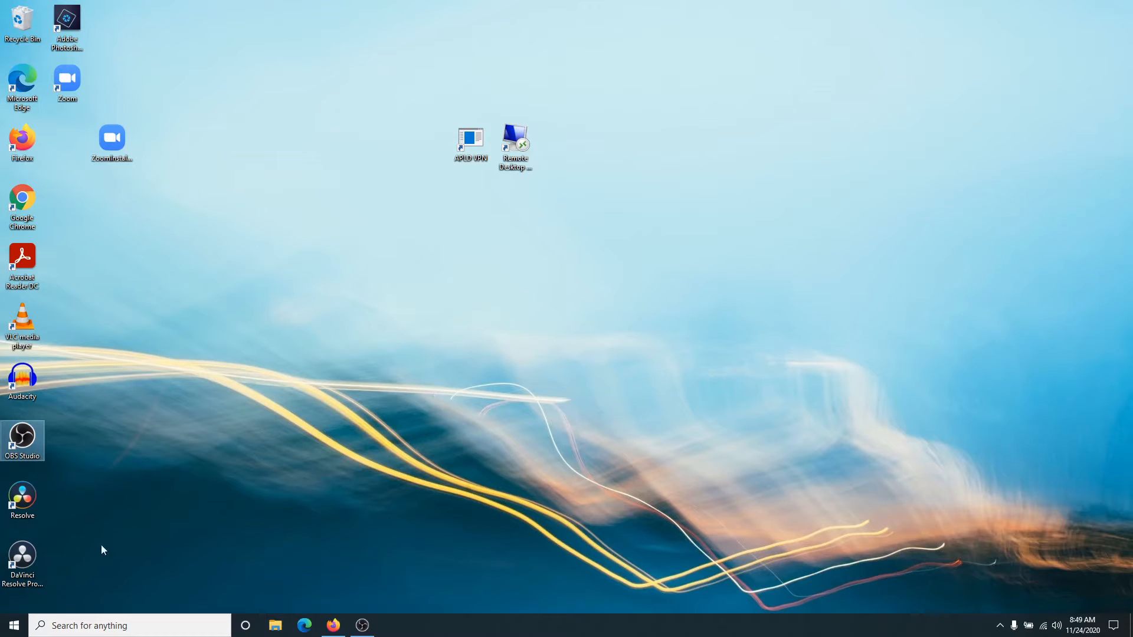
Start Publisher 2016 and create a new blank 8.5 x 11" publication
{"action": "left_click", "coordinate": [14, 626]}
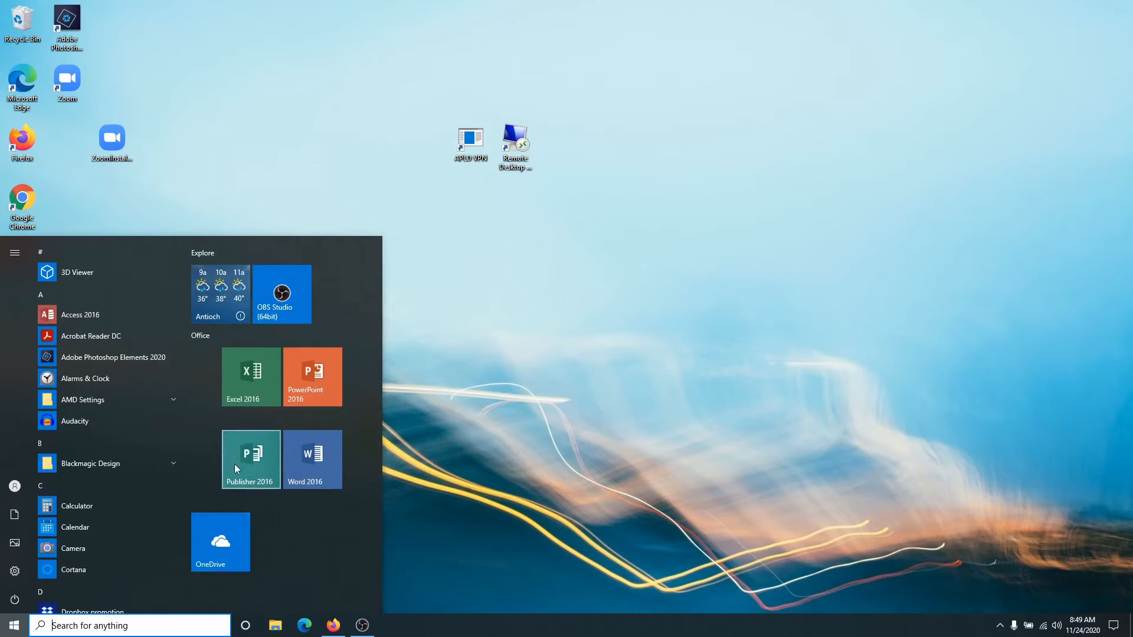
{"action": "left_click", "coordinate": [255, 462]}
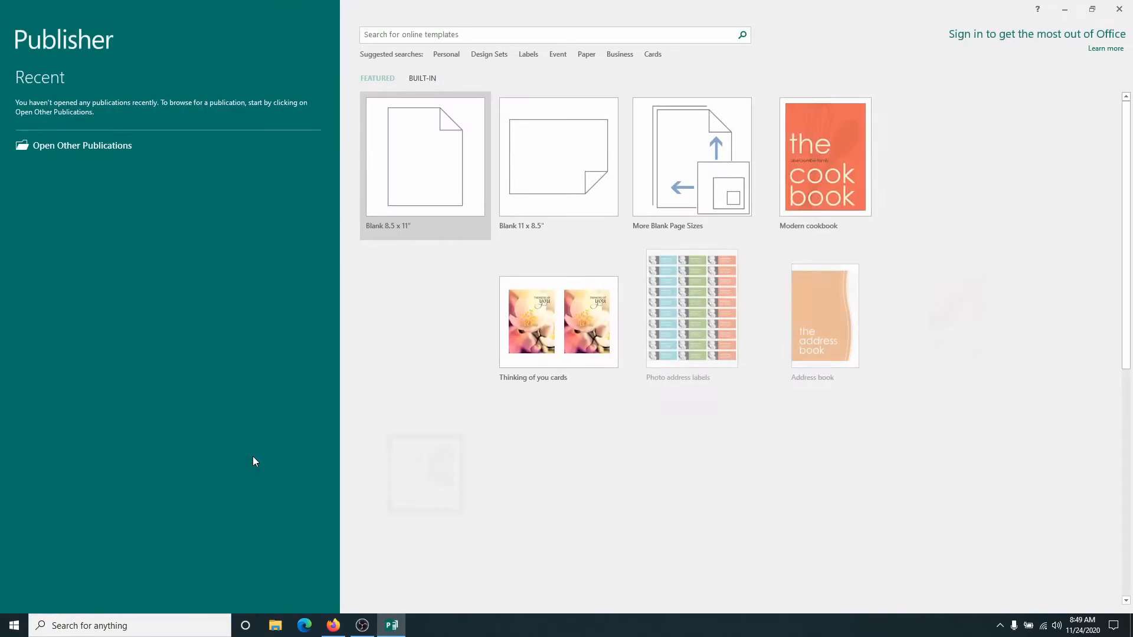
{"action": "left_click", "coordinate": [426, 171]}
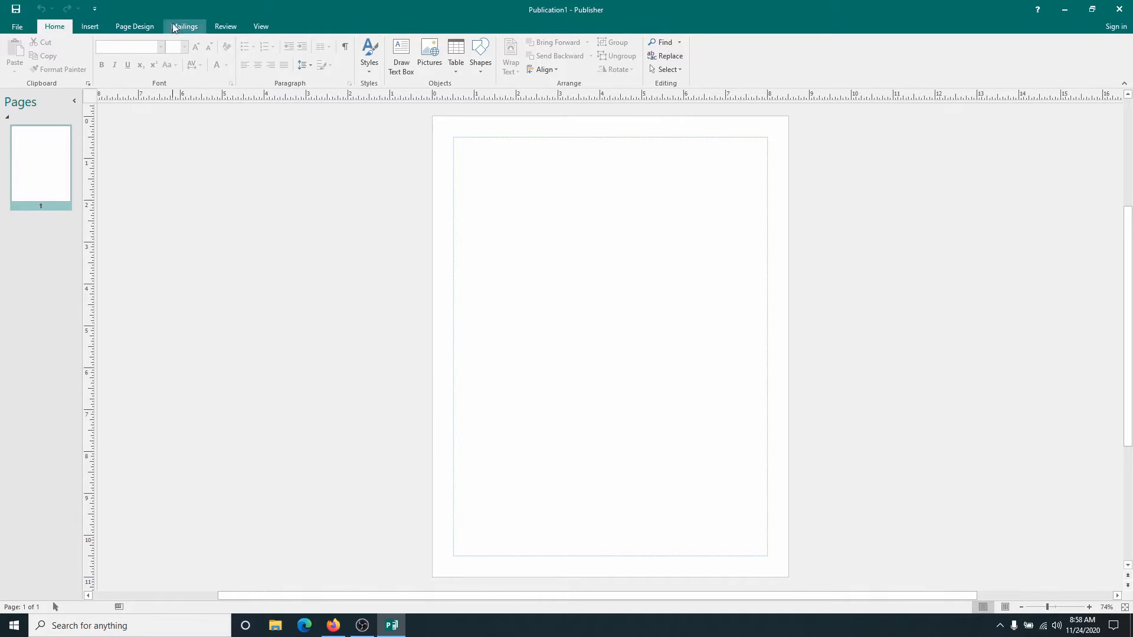
Review the Page Setup options without changing them, and apply the Moderate 0.5" margins to the page
{"action": "left_click", "coordinate": [133, 26]}
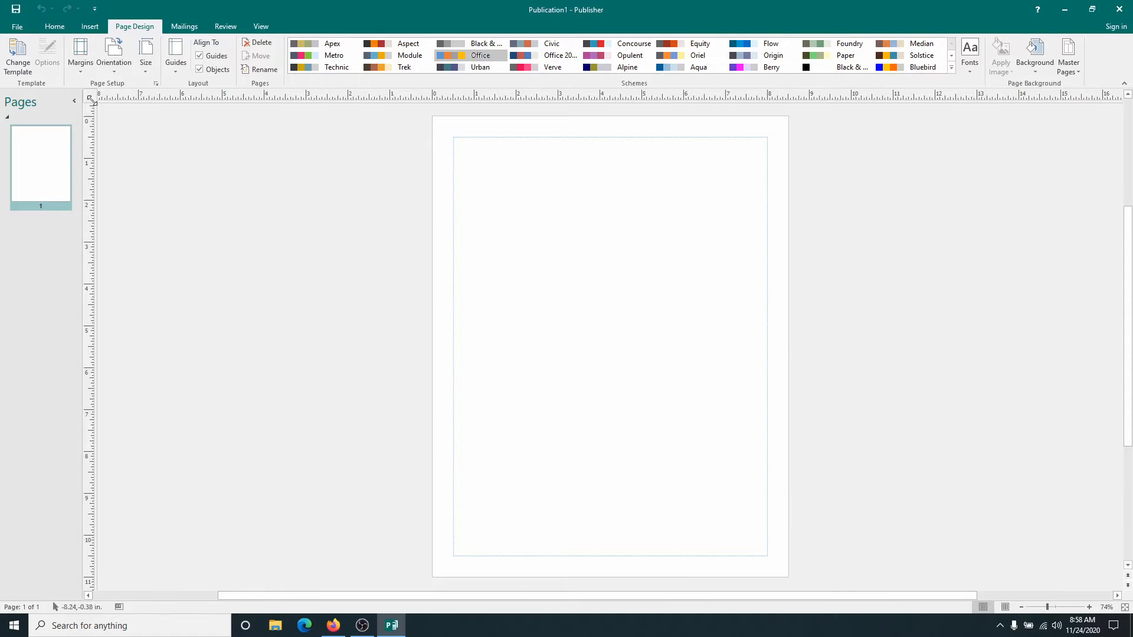
{"action": "left_click", "coordinate": [157, 84]}
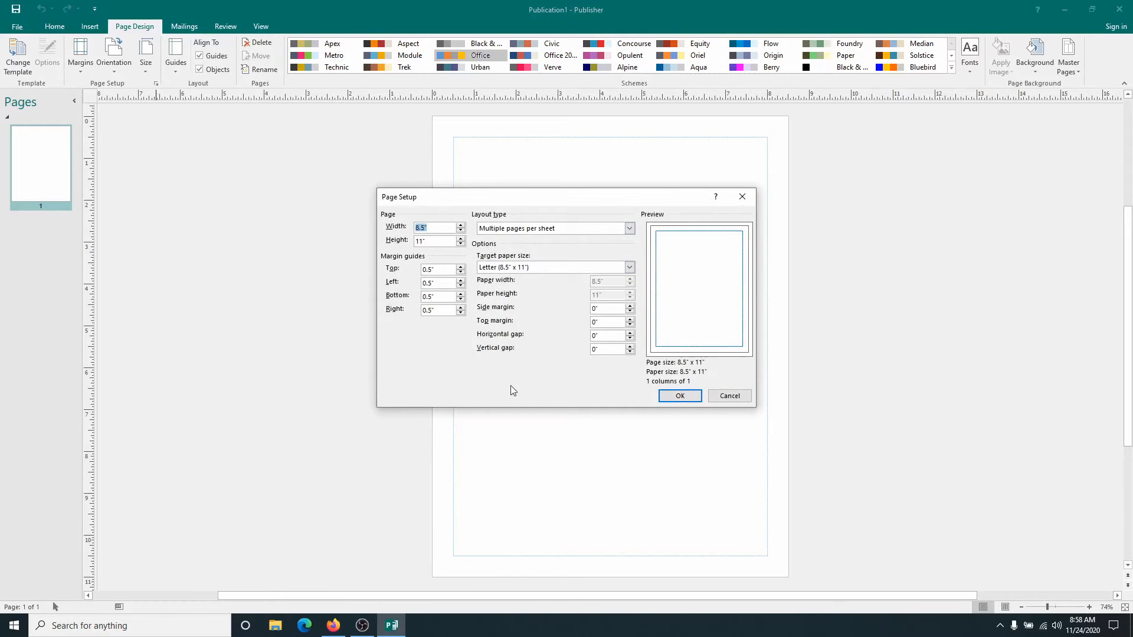
{"action": "left_click", "coordinate": [694, 394]}
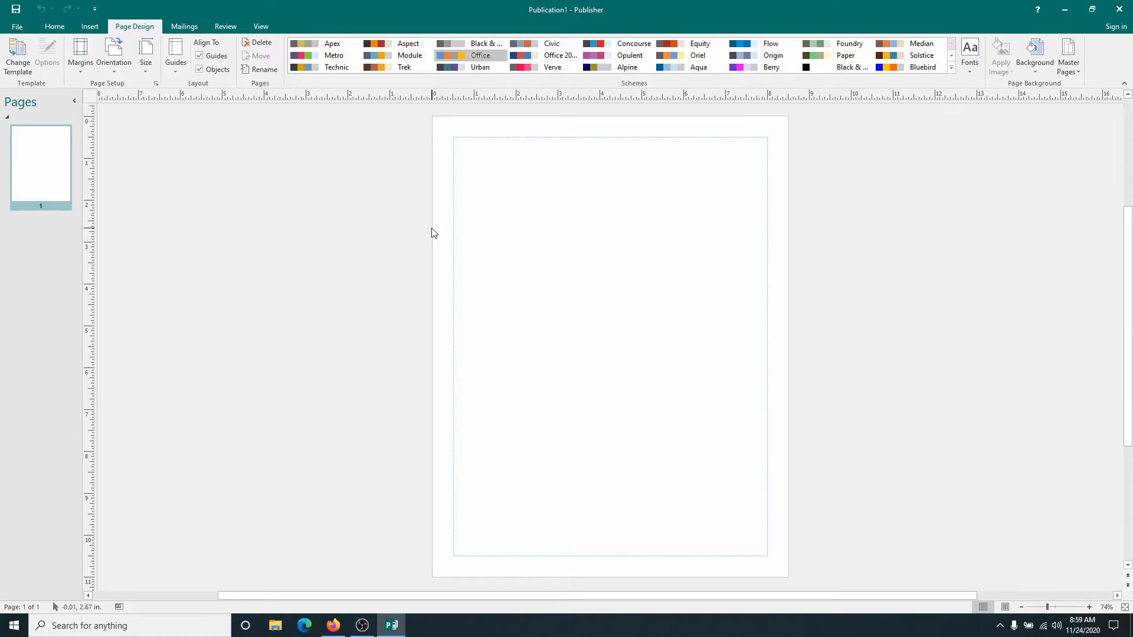
{"action": "left_click", "coordinate": [81, 58]}
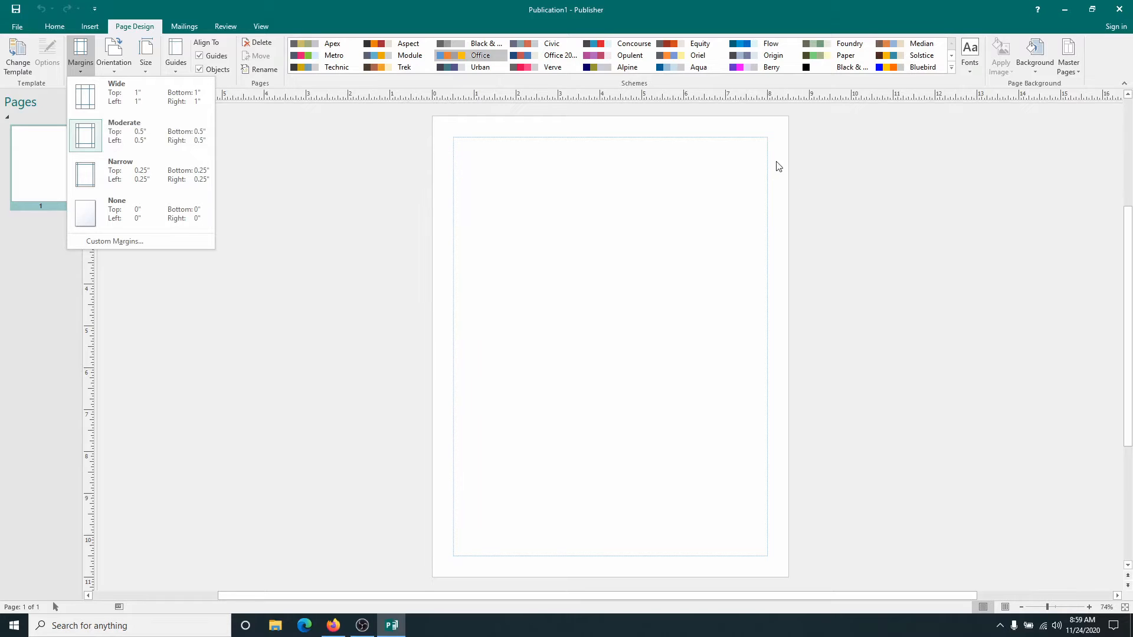
{"action": "left_click", "coordinate": [122, 137]}
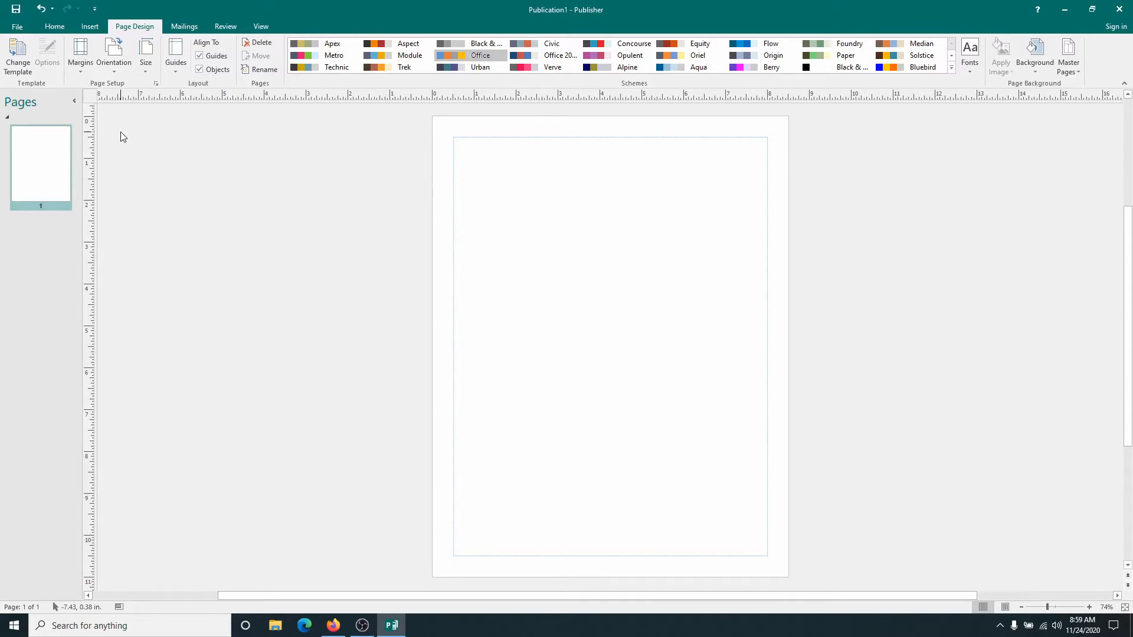
Switch the page orientation to landscape and return it to portrait, and look at the page size options
{"action": "left_click", "coordinate": [116, 72]}
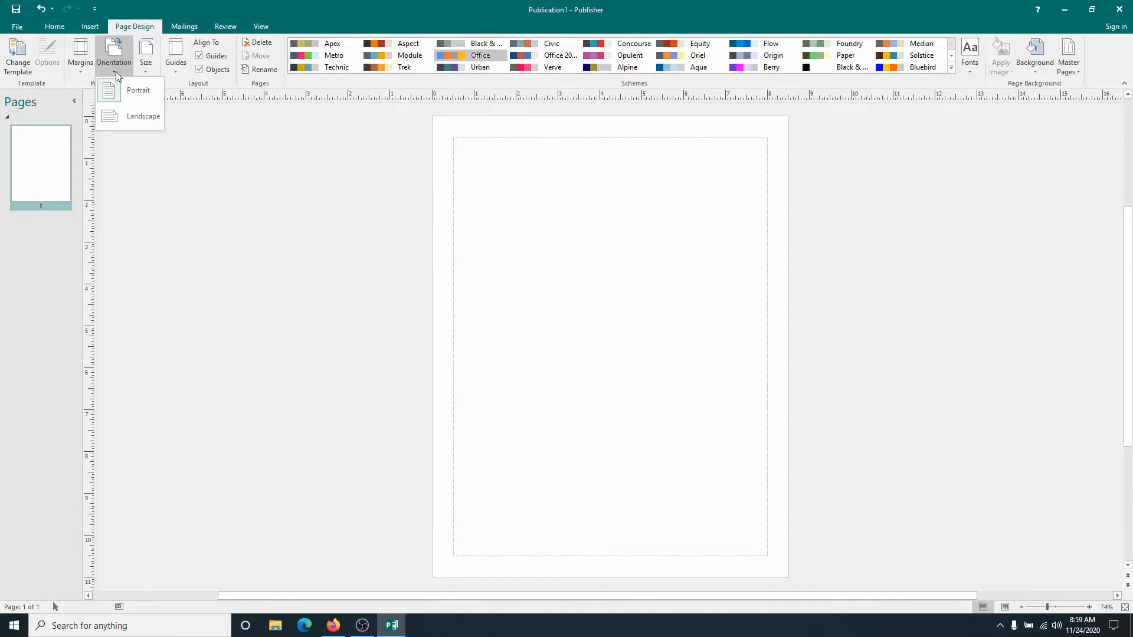
{"action": "left_click", "coordinate": [137, 121]}
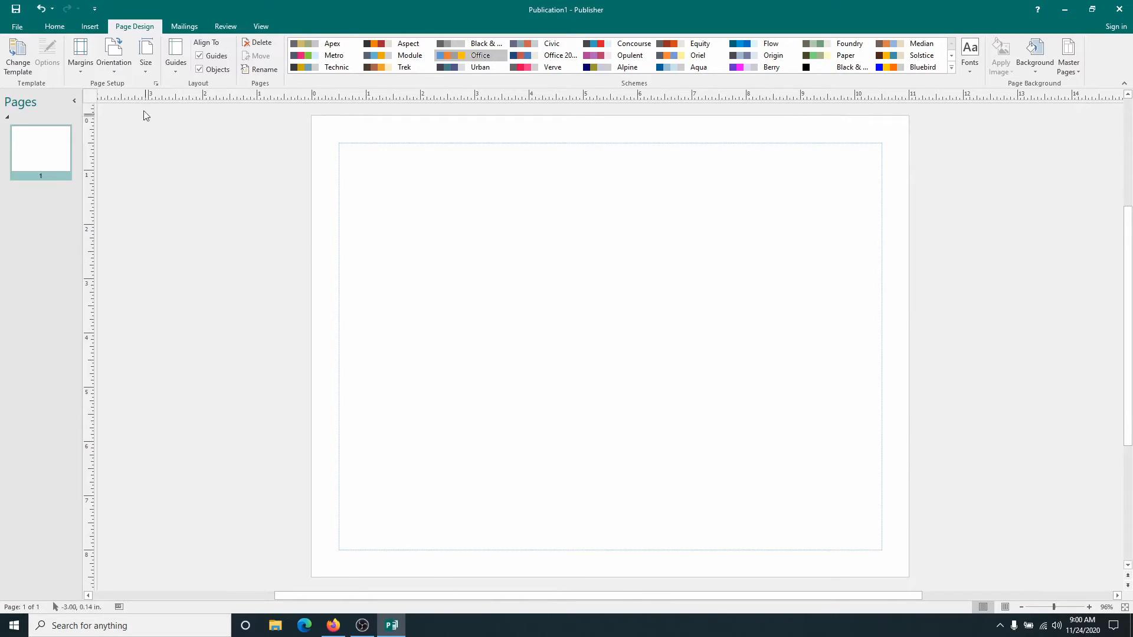
{"action": "left_click", "coordinate": [117, 70]}
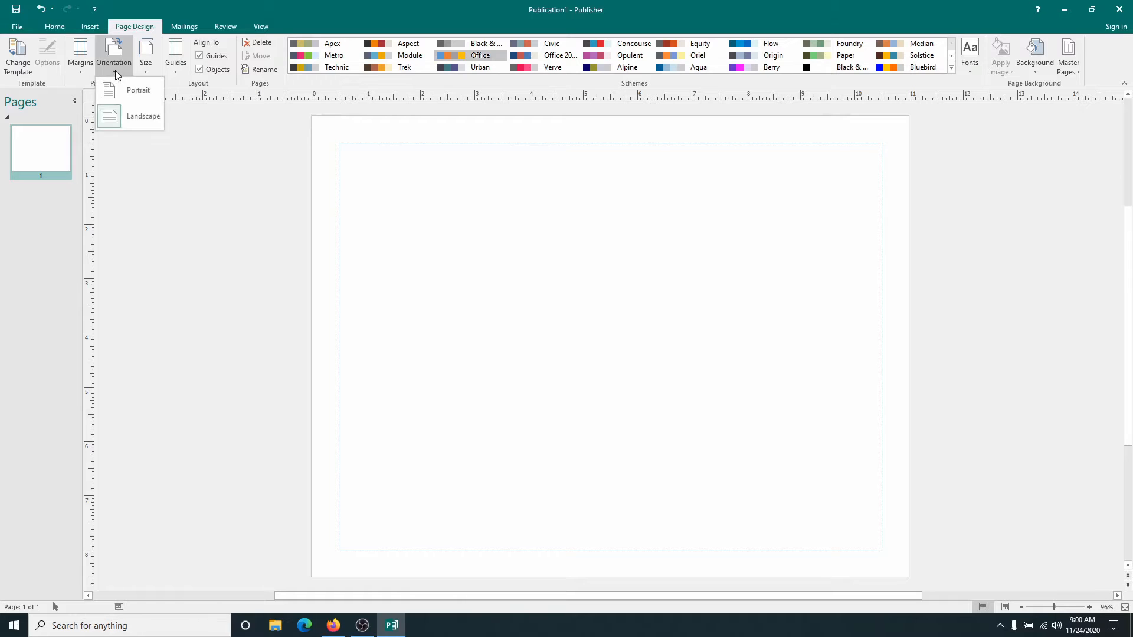
{"action": "left_click", "coordinate": [139, 91]}
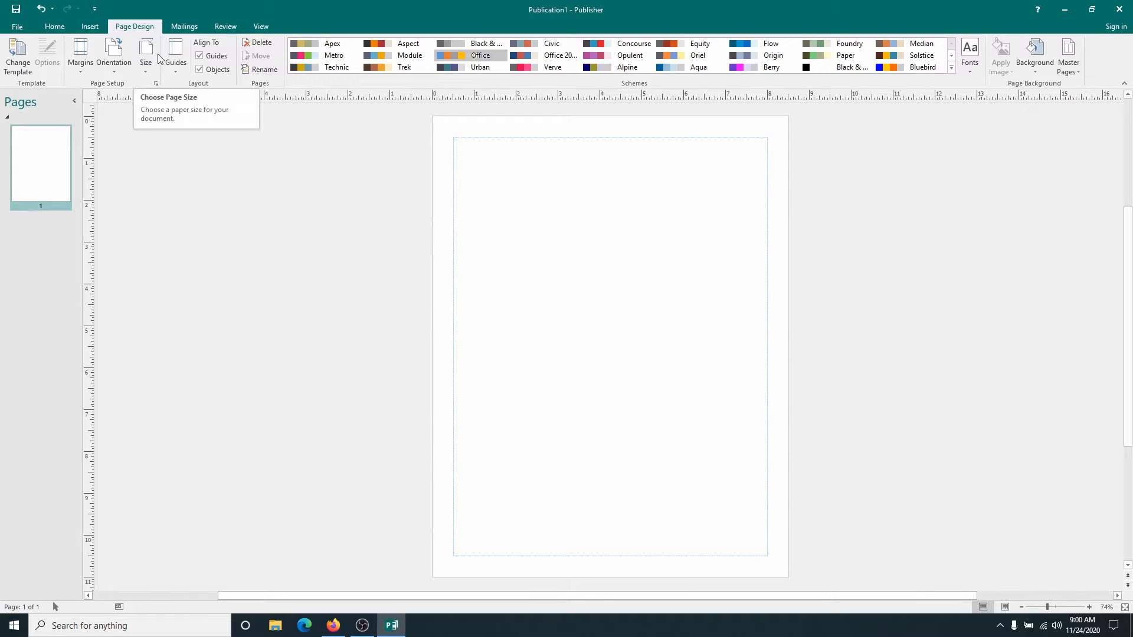
{"action": "left_click", "coordinate": [147, 72]}
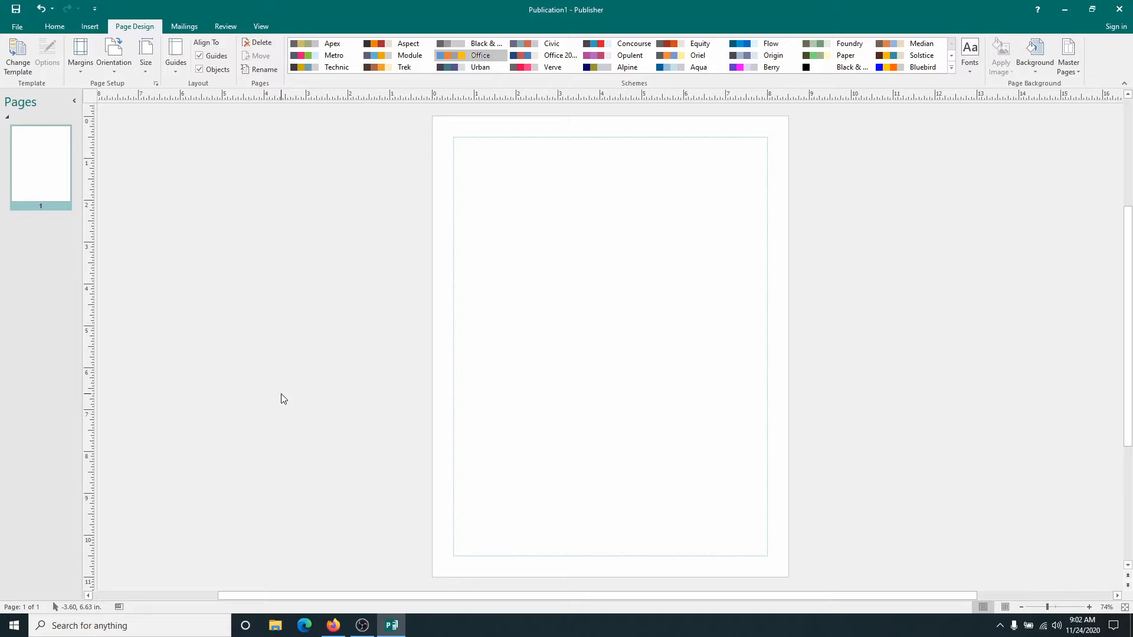
Insert the Library Graphic and Montserrat Visita pictures from the Microsoft Publisher > Publisher Basics folder on the TECH CLASS drive
{"action": "left_click", "coordinate": [88, 27]}
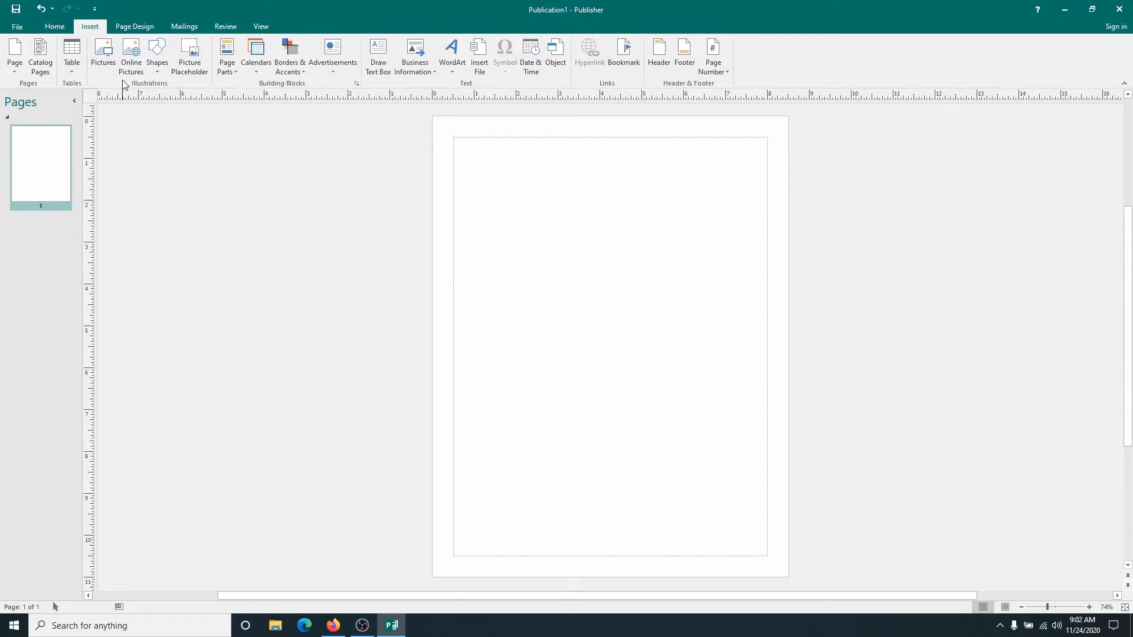
{"action": "left_click", "coordinate": [104, 52]}
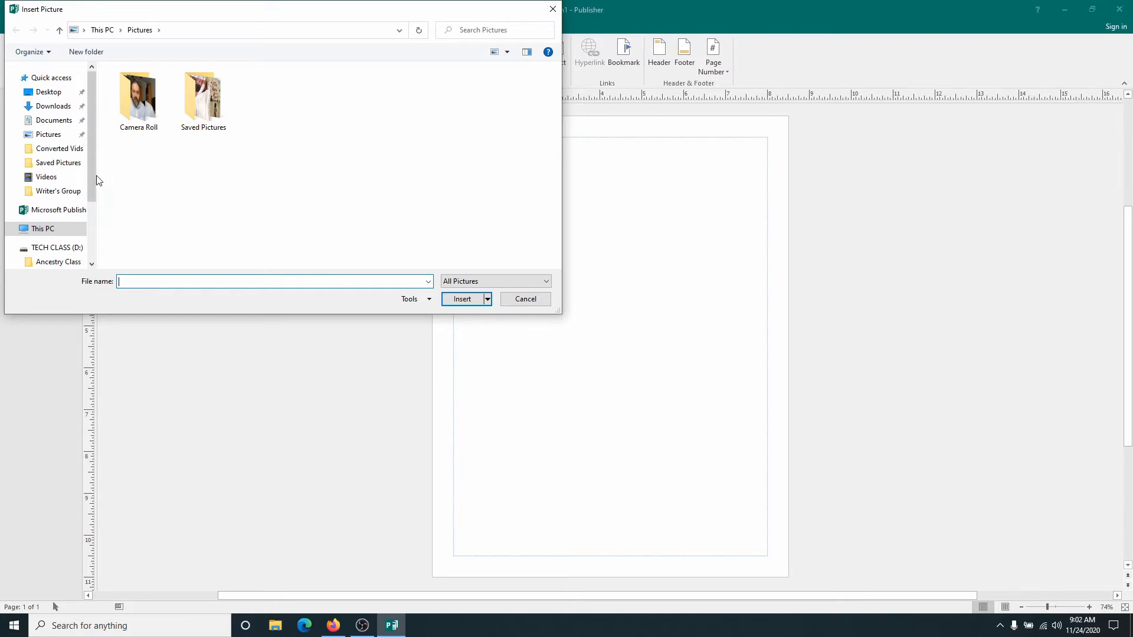
{"action": "left_click_drag", "start_coordinate": [90, 178], "coordinate": [93, 213]}
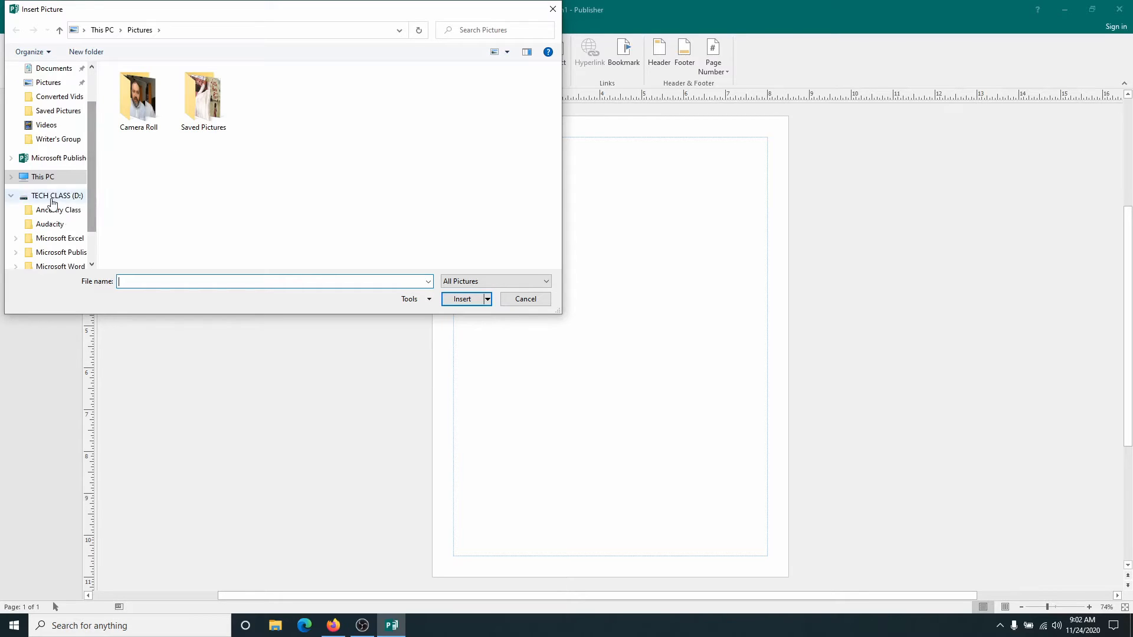
{"action": "left_click", "coordinate": [52, 198]}
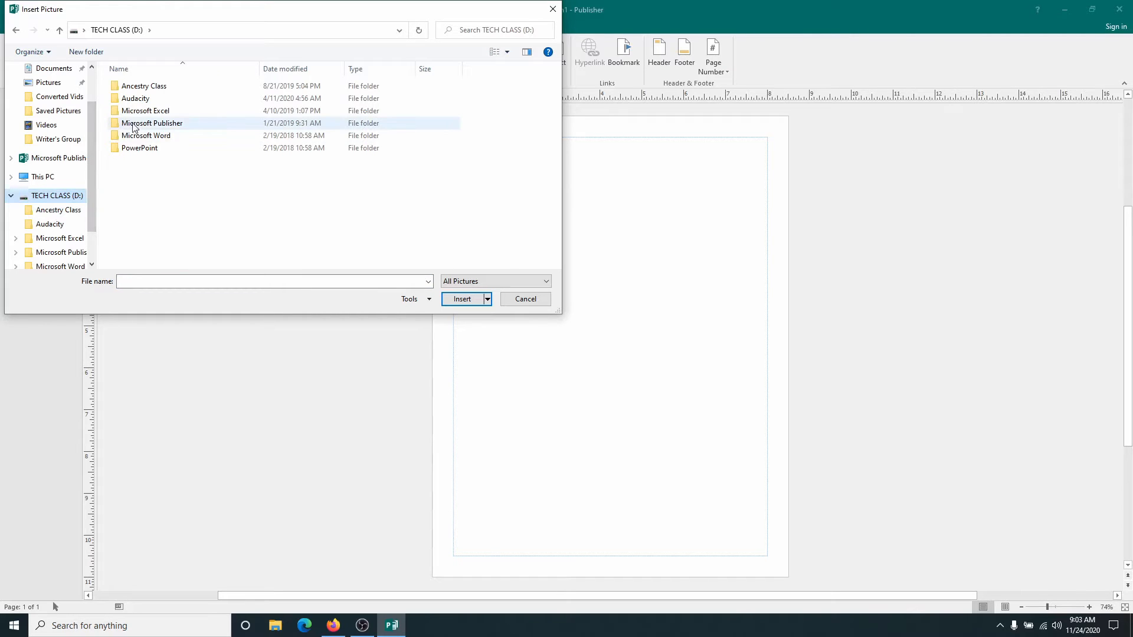
{"action": "double_click", "coordinate": [114, 125]}
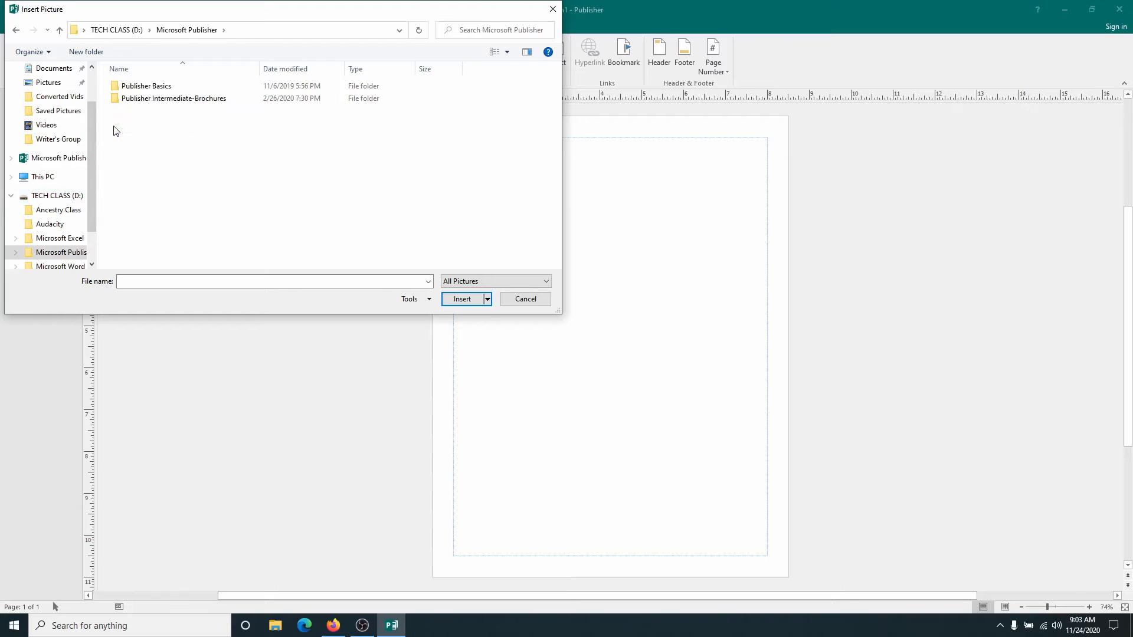
{"action": "double_click", "coordinate": [116, 86]}
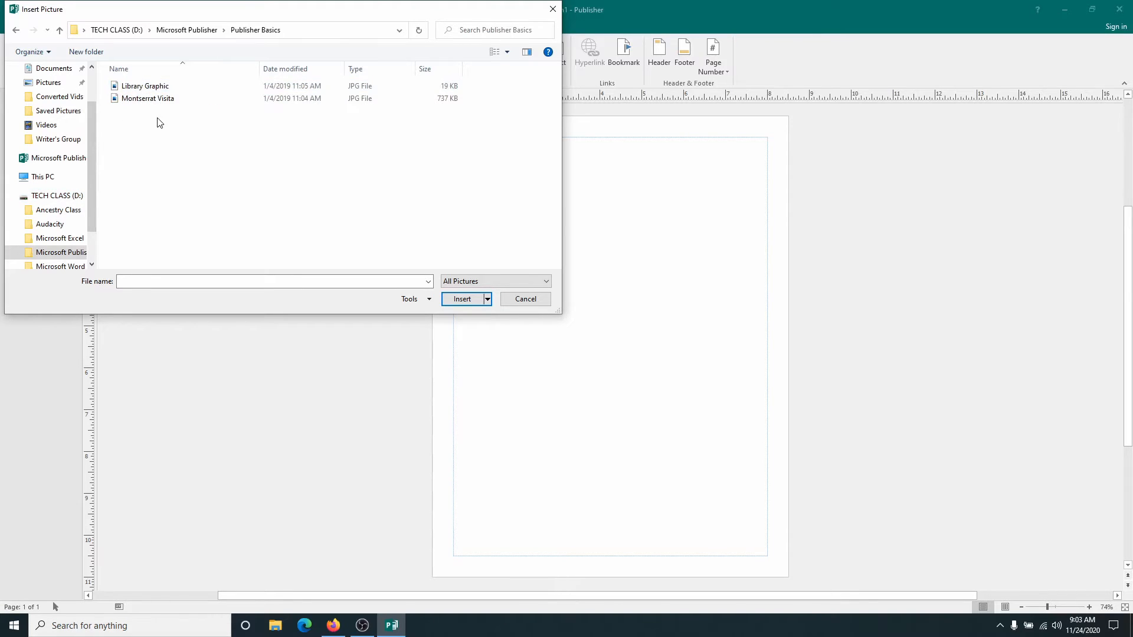
{"action": "left_click_drag", "start_coordinate": [157, 120], "coordinate": [116, 77]}
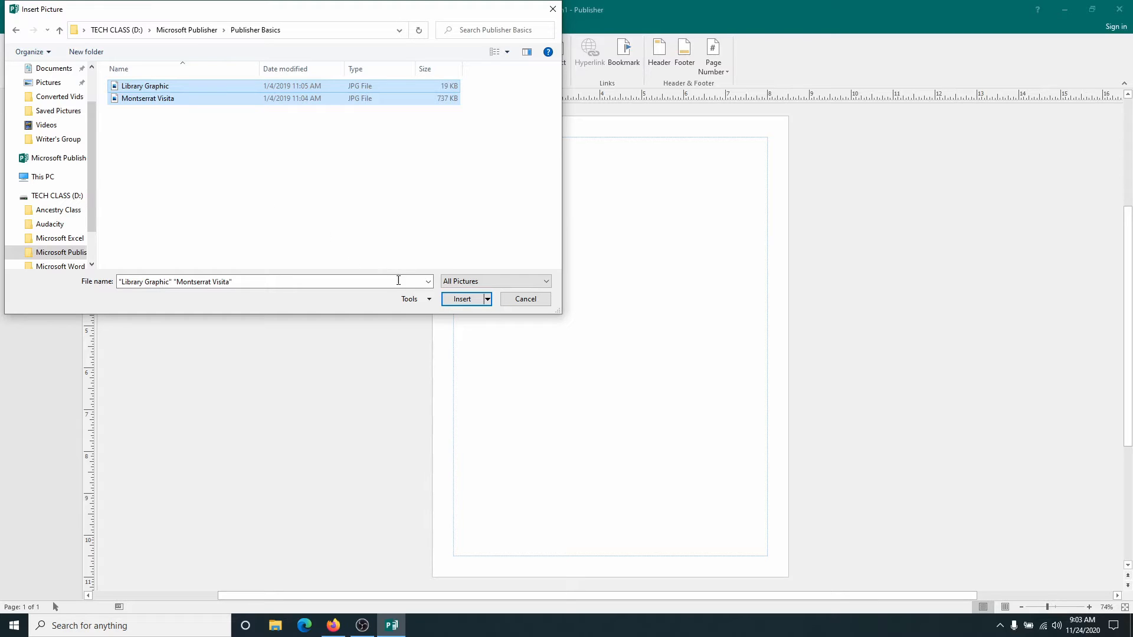
{"action": "left_click", "coordinate": [462, 299]}
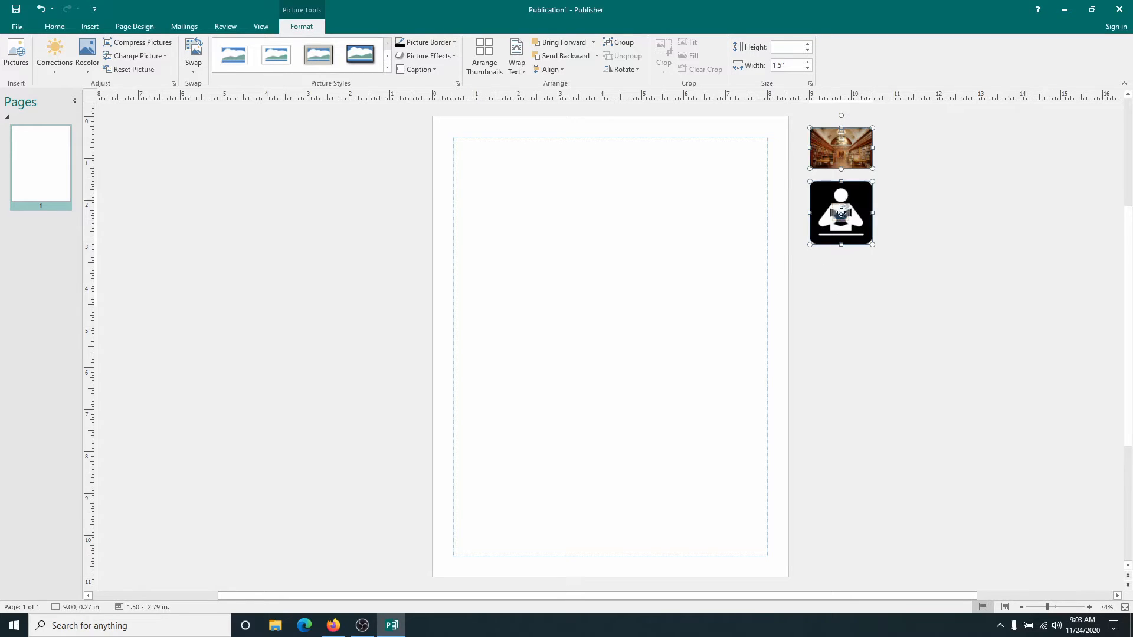
Move both inserted pictures together onto the page and back out to the scratch area beside it
{"action": "left_click_drag", "start_coordinate": [850, 204], "coordinate": [612, 299]}
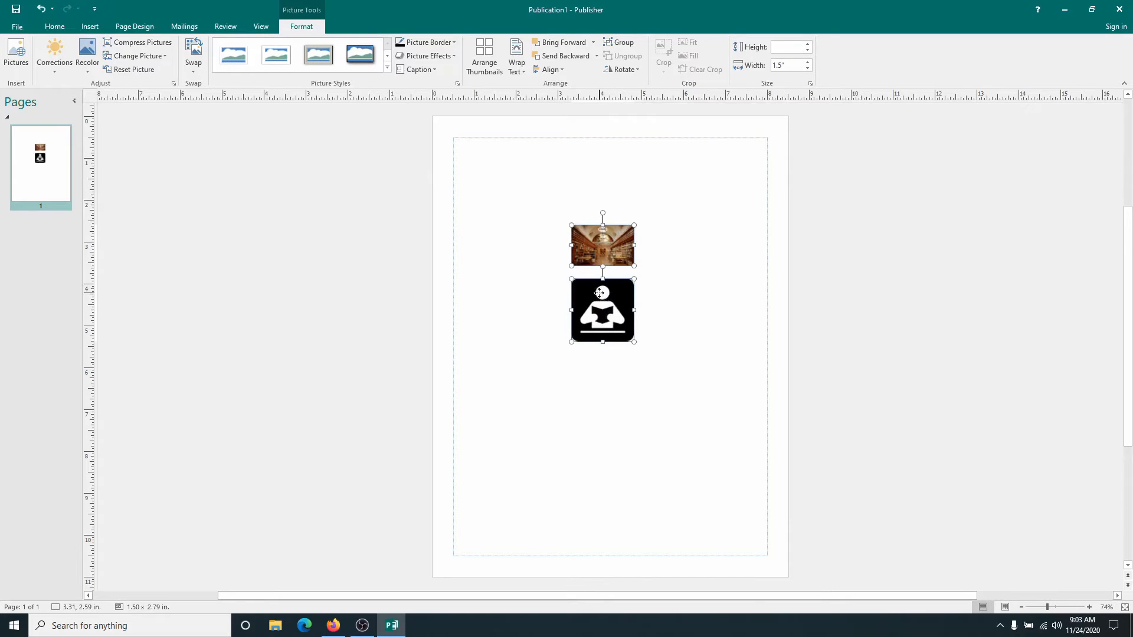
{"action": "left_click_drag", "start_coordinate": [595, 291], "coordinate": [879, 226]}
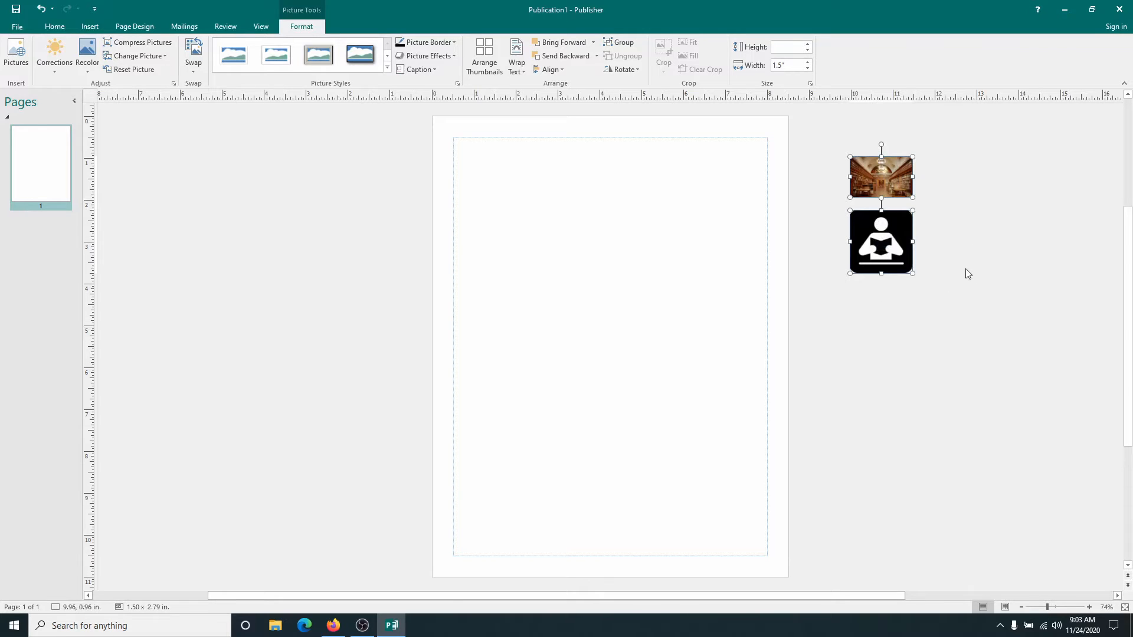
Deselect the pictures and move only the black reader graphic onto the page, to about 0.82 in. across and 6.31 in. down
{"action": "left_click", "coordinate": [883, 326]}
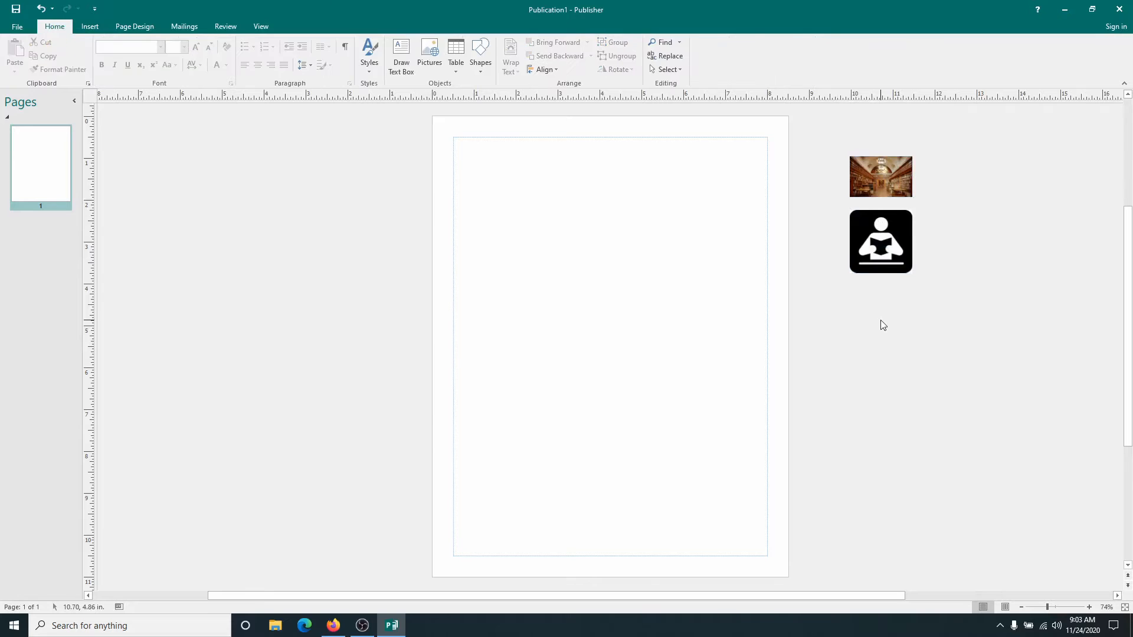
{"action": "left_click", "coordinate": [886, 239]}
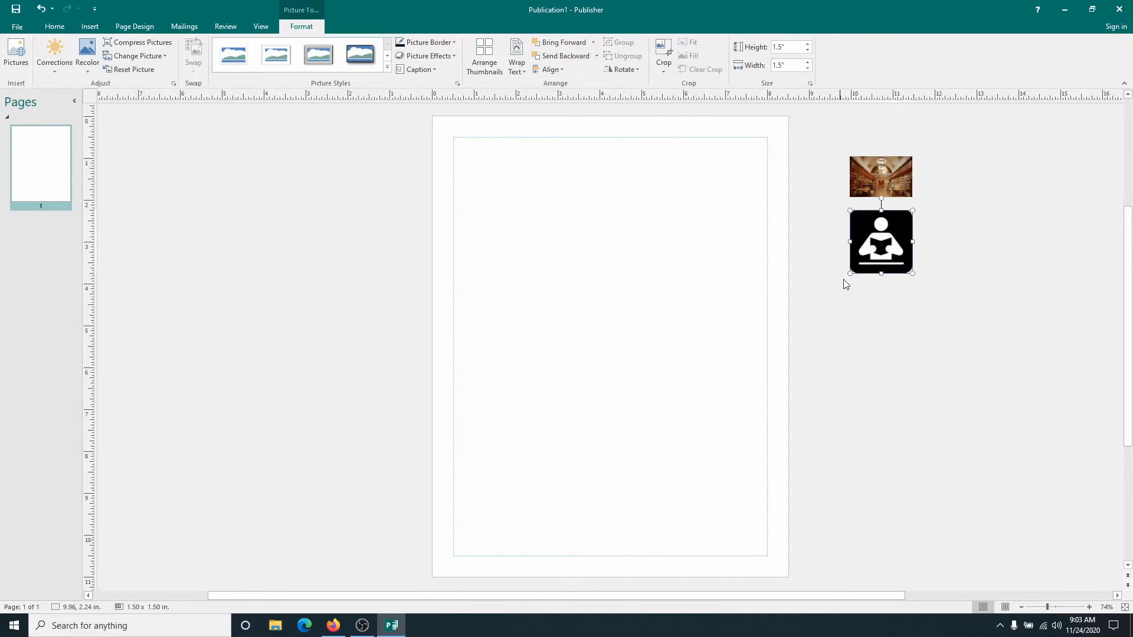
{"action": "left_click_drag", "start_coordinate": [891, 229], "coordinate": [672, 236]}
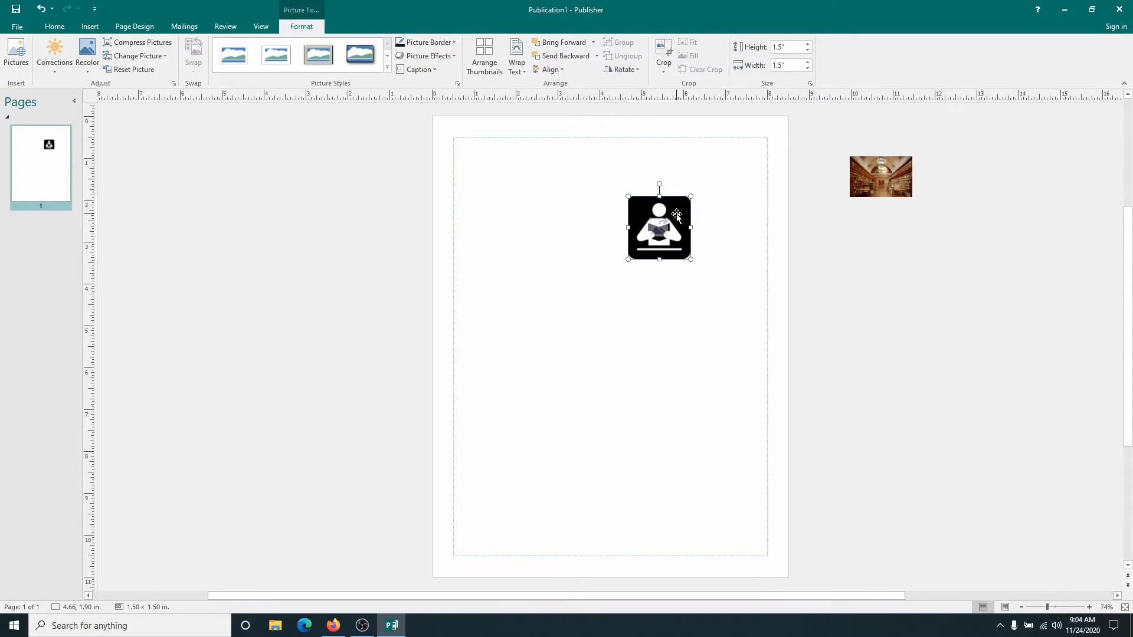
{"action": "left_click_drag", "start_coordinate": [676, 214], "coordinate": [512, 400]}
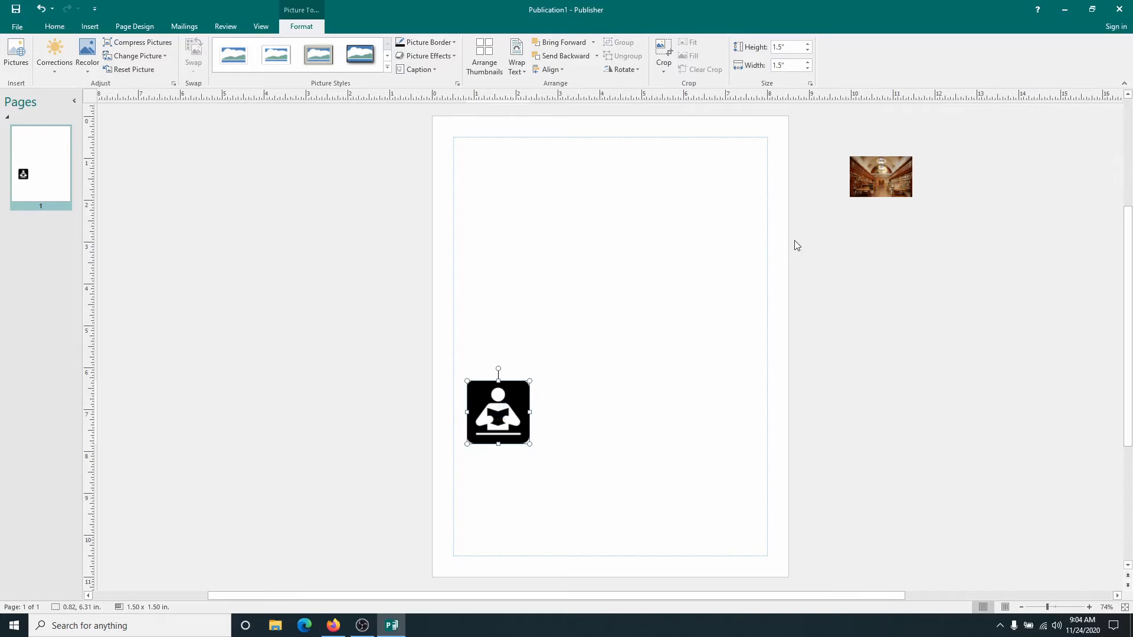
Move the library interior photo onto the page beside the reader graphic, to about 3.58 in. across and 6.58 in. down
{"action": "left_click", "coordinate": [877, 183]}
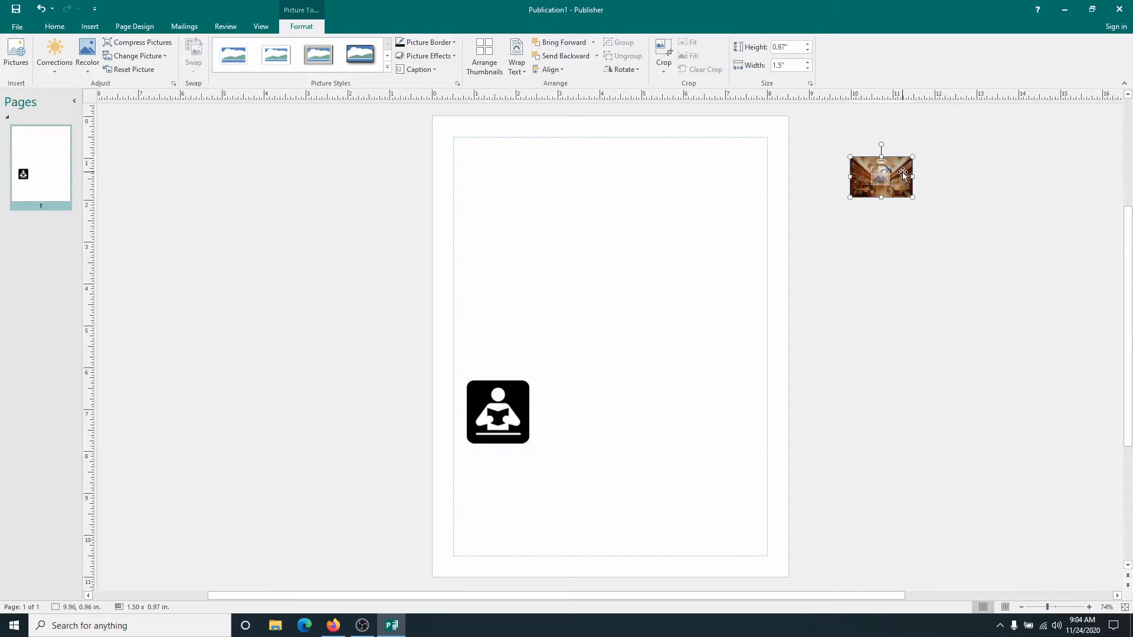
{"action": "left_click_drag", "start_coordinate": [902, 172], "coordinate": [712, 190]}
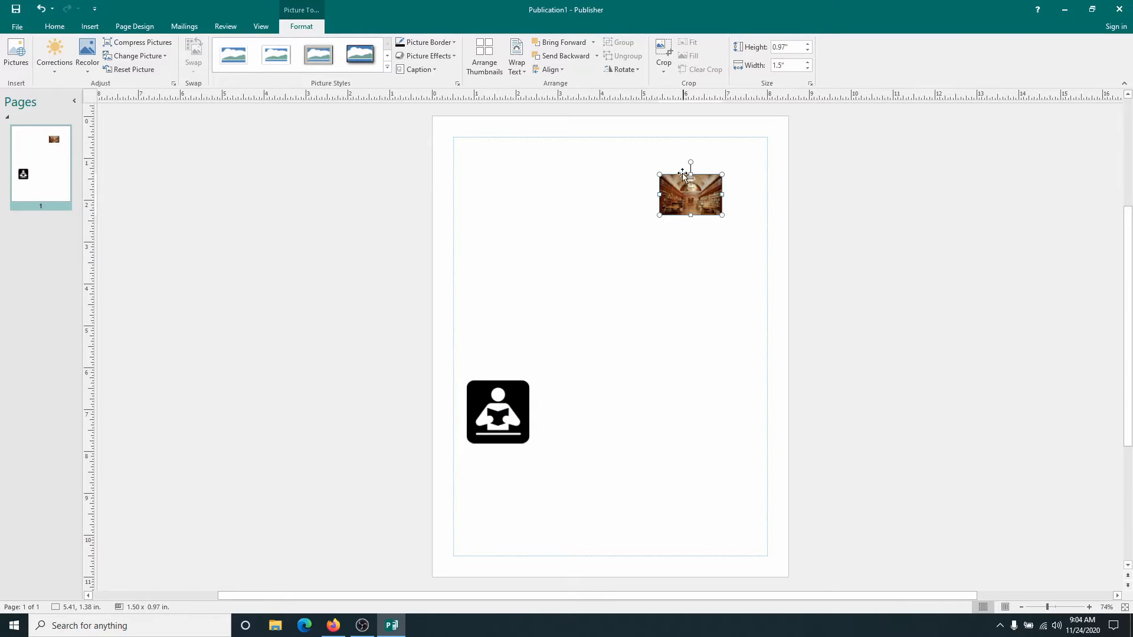
{"action": "left_click_drag", "start_coordinate": [674, 200], "coordinate": [597, 418]}
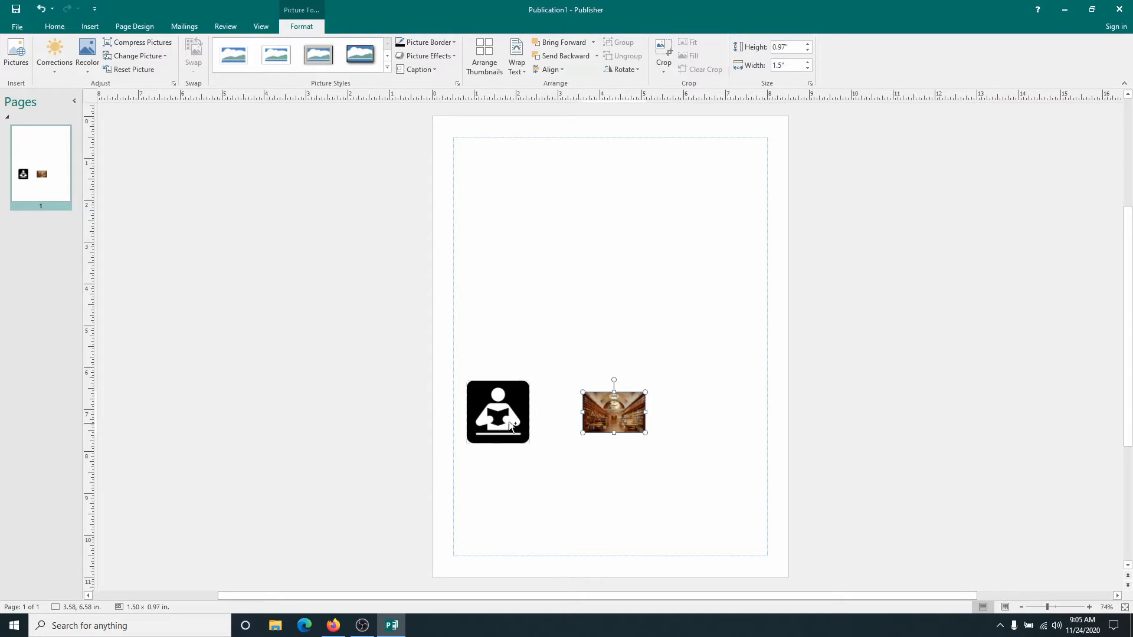
Select both the reader graphic and the library photo and align them by their left edges
{"action": "left_click", "coordinate": [499, 409], "text": "shift"}
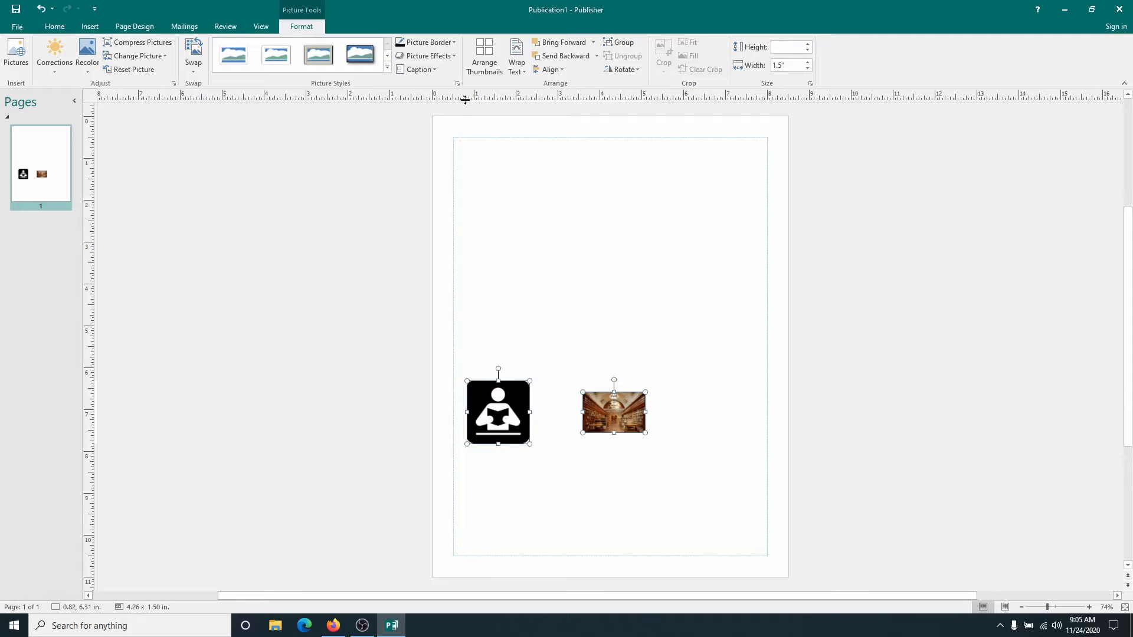
{"action": "left_click", "coordinate": [550, 70]}
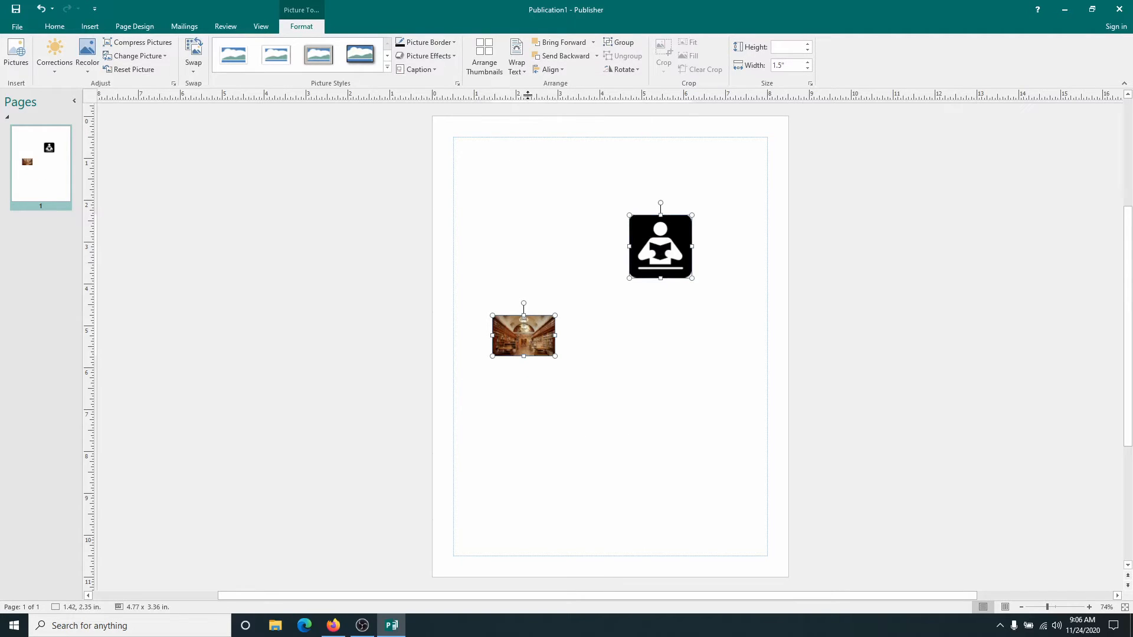
{"action": "left_click", "coordinate": [549, 70]}
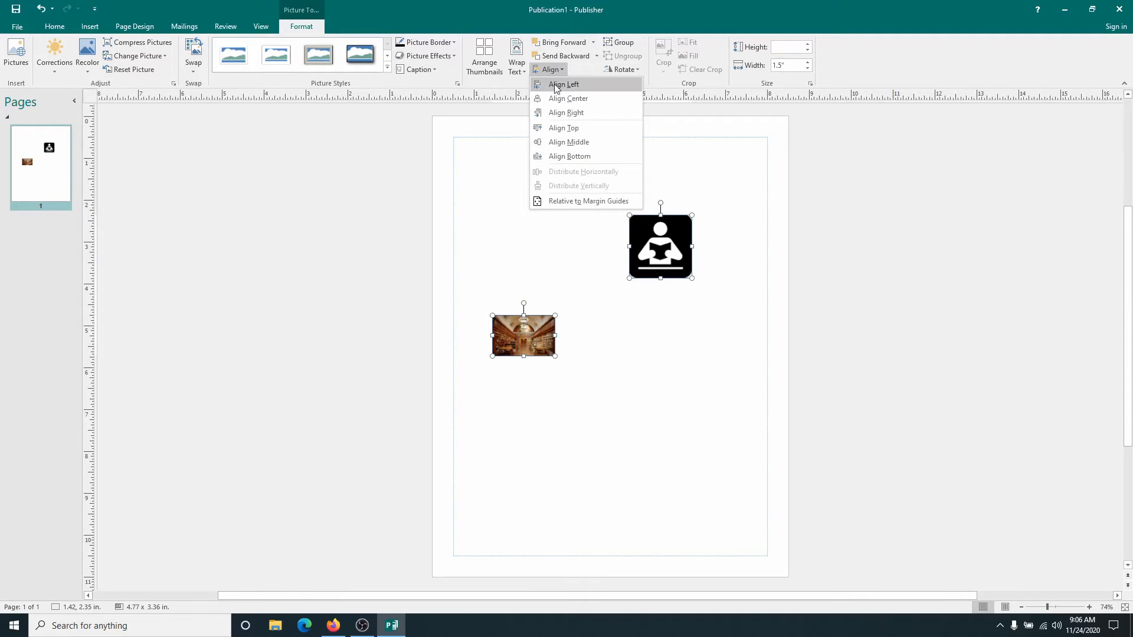
{"action": "left_click", "coordinate": [556, 86]}
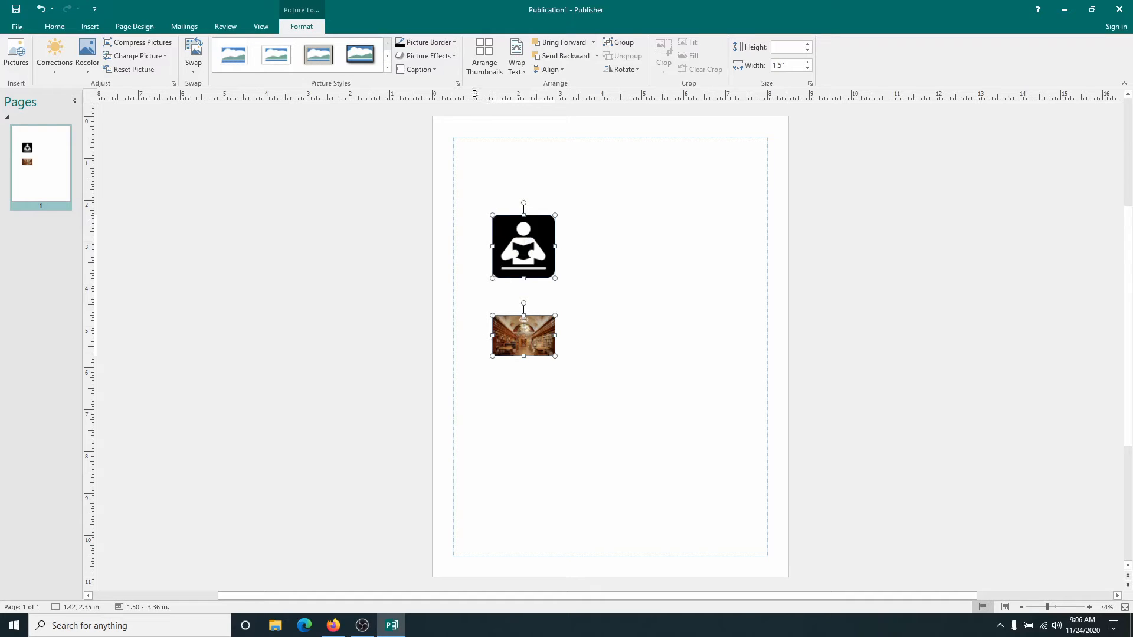
Align the two pictures by their right edges and move only the reader graphic to about 4.54 in. across and 1.93 in. down
{"action": "left_click", "coordinate": [551, 70]}
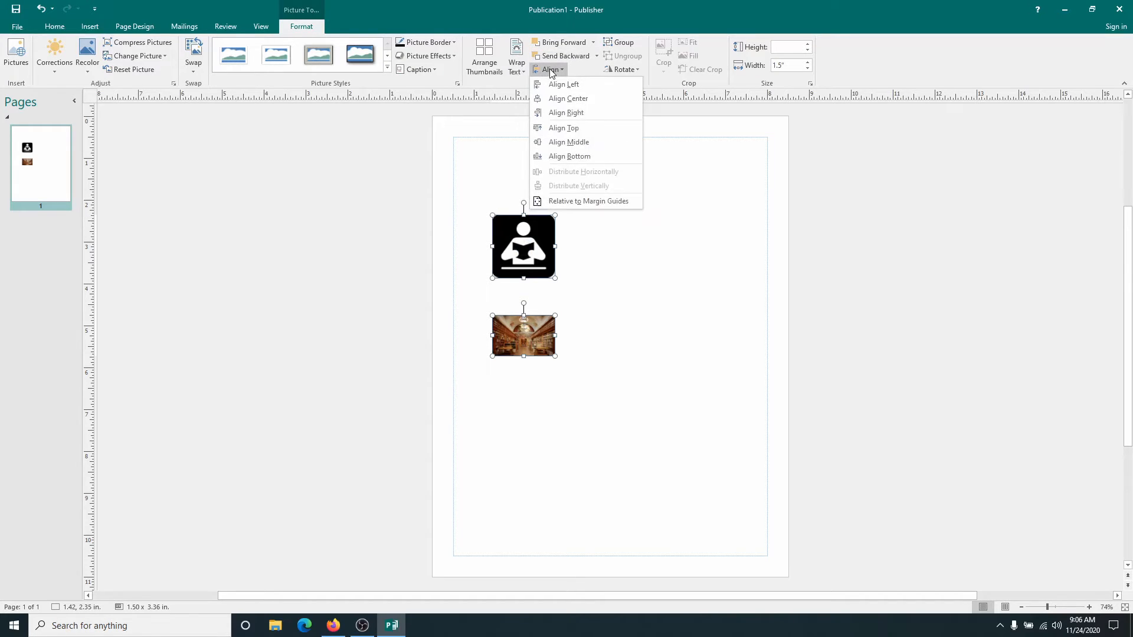
{"action": "left_click", "coordinate": [568, 113]}
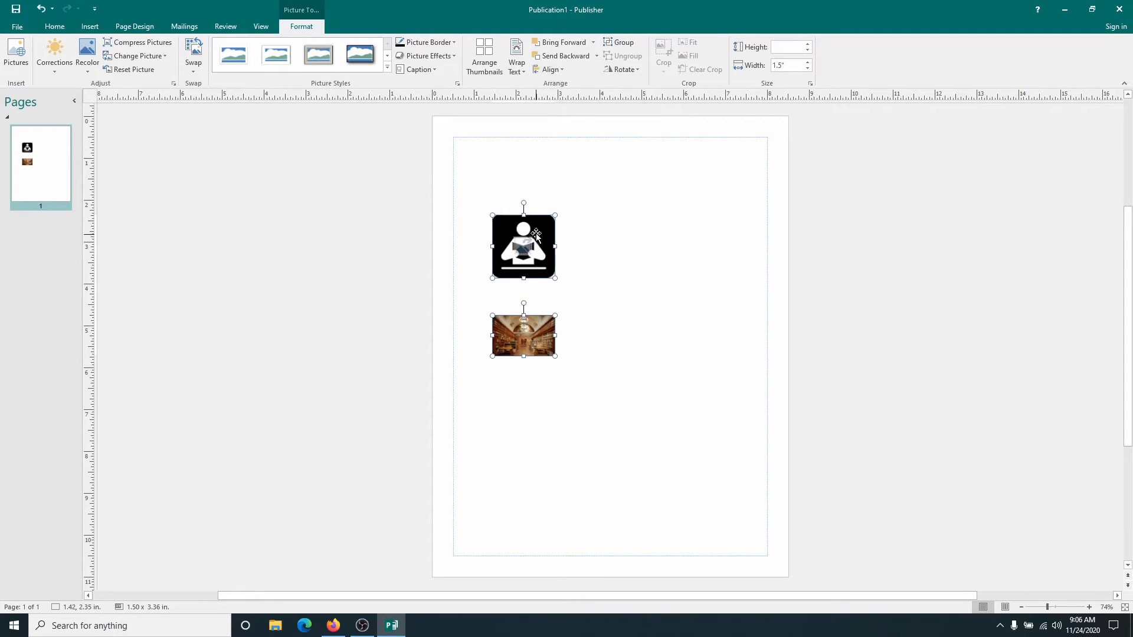
{"action": "left_click_drag", "start_coordinate": [536, 234], "coordinate": [661, 249]}
{"action": "left_click", "coordinate": [569, 258]}
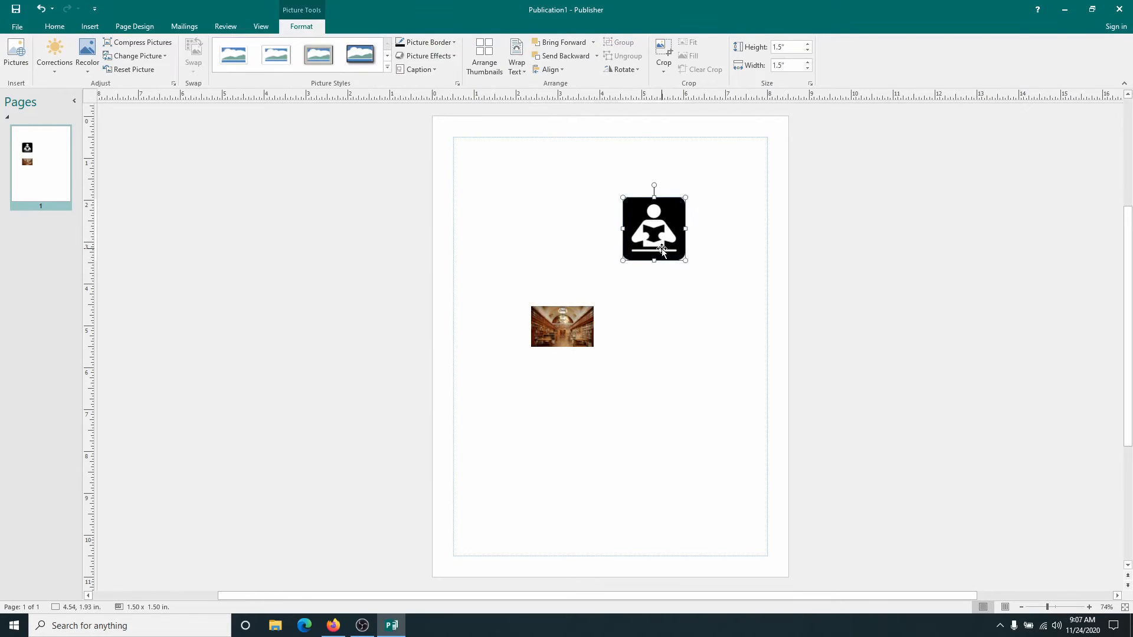
Select both the offset reader graphic and the library photo and align them by their right edges
{"action": "left_click", "coordinate": [569, 335], "text": "shift"}
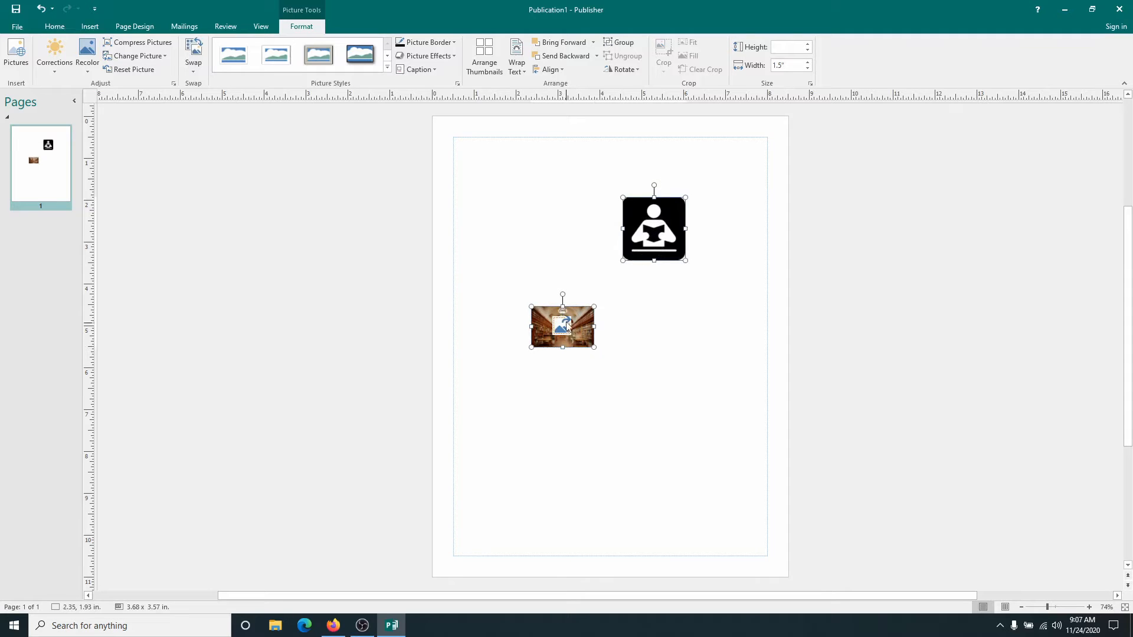
{"action": "left_click", "coordinate": [549, 69]}
{"action": "left_click", "coordinate": [564, 112]}
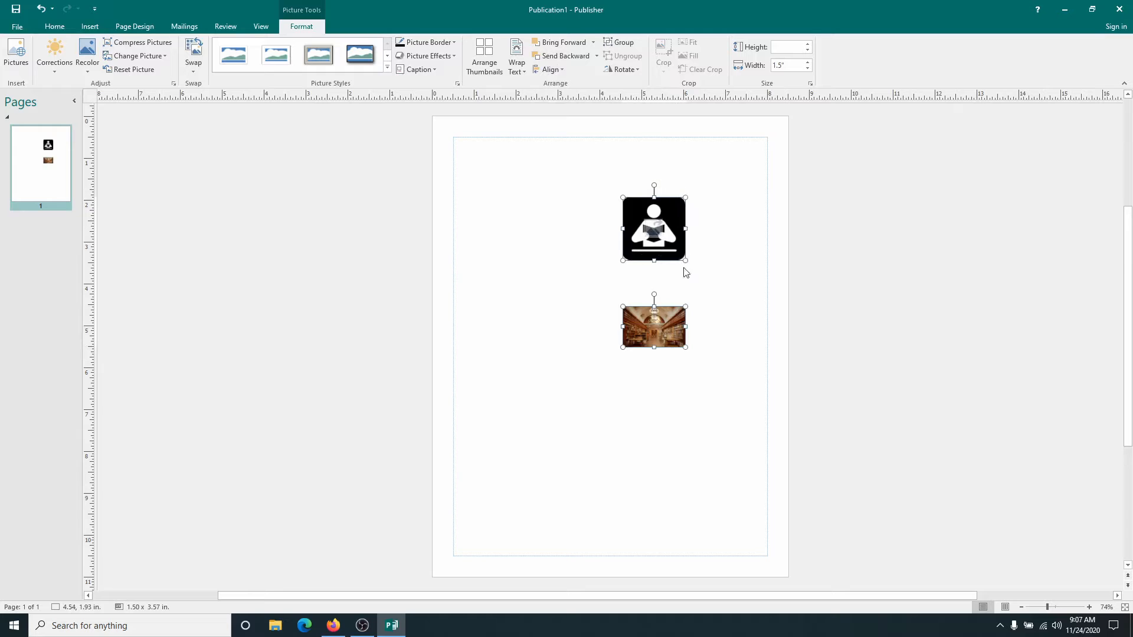
Undo the right alignment and align both pictures by their horizontal centers instead
{"action": "key", "text": "ctrl+z"}
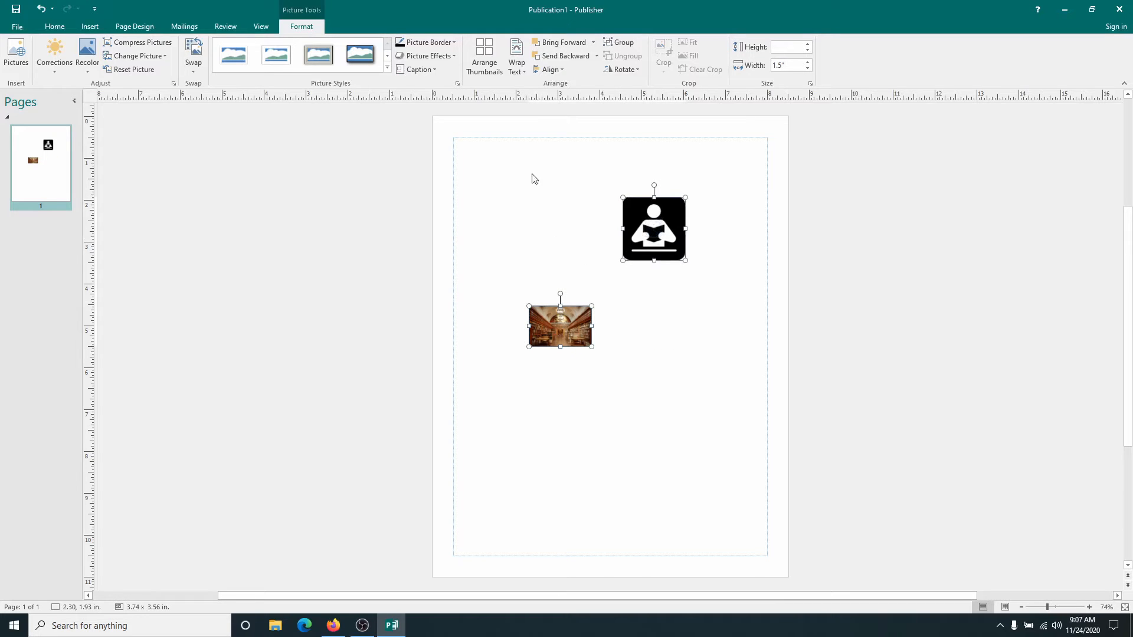
{"action": "left_click", "coordinate": [560, 71]}
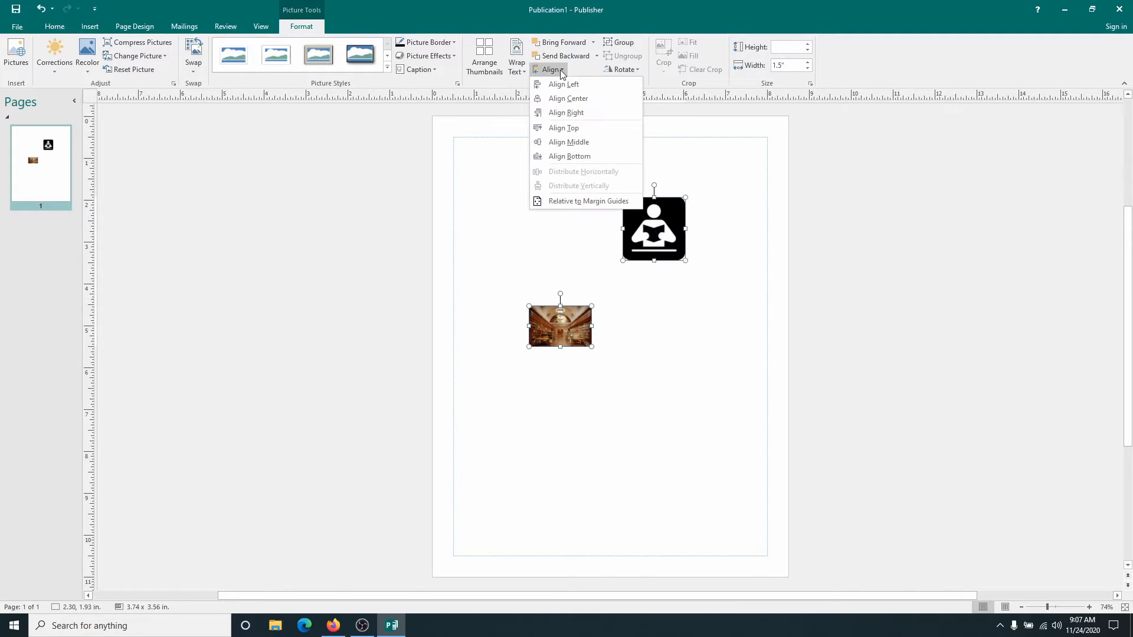
{"action": "left_click", "coordinate": [566, 98]}
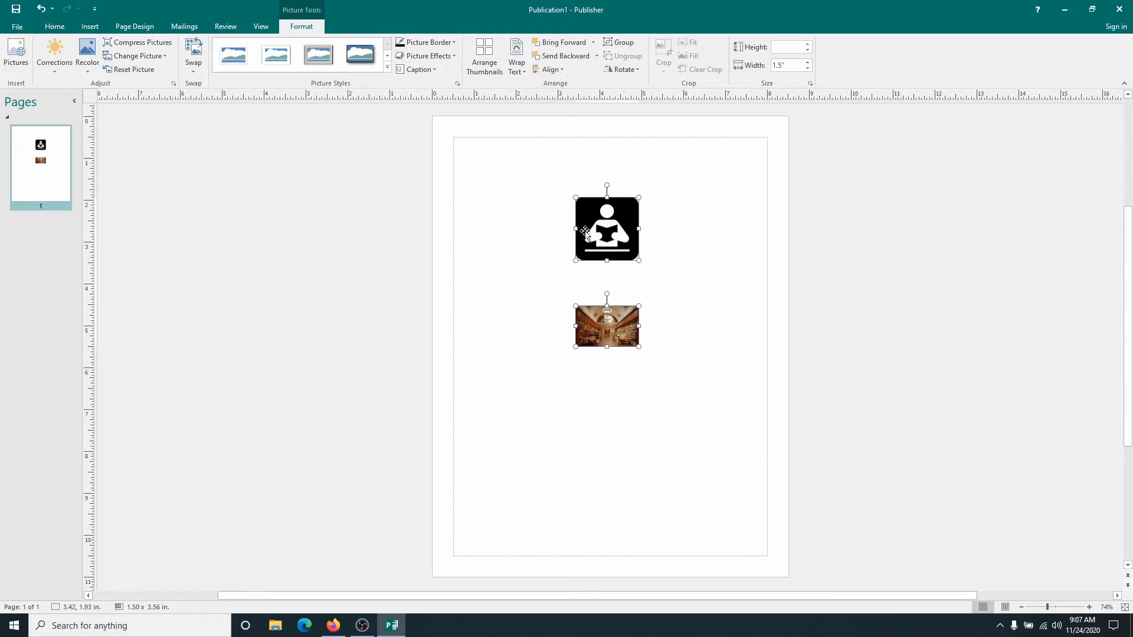
Deselect the pictures and move only the reader graphic to about 1.08 in. across and 1.64 in. down
{"action": "left_click", "coordinate": [542, 227]}
{"action": "left_click_drag", "start_coordinate": [595, 231], "coordinate": [497, 219]}
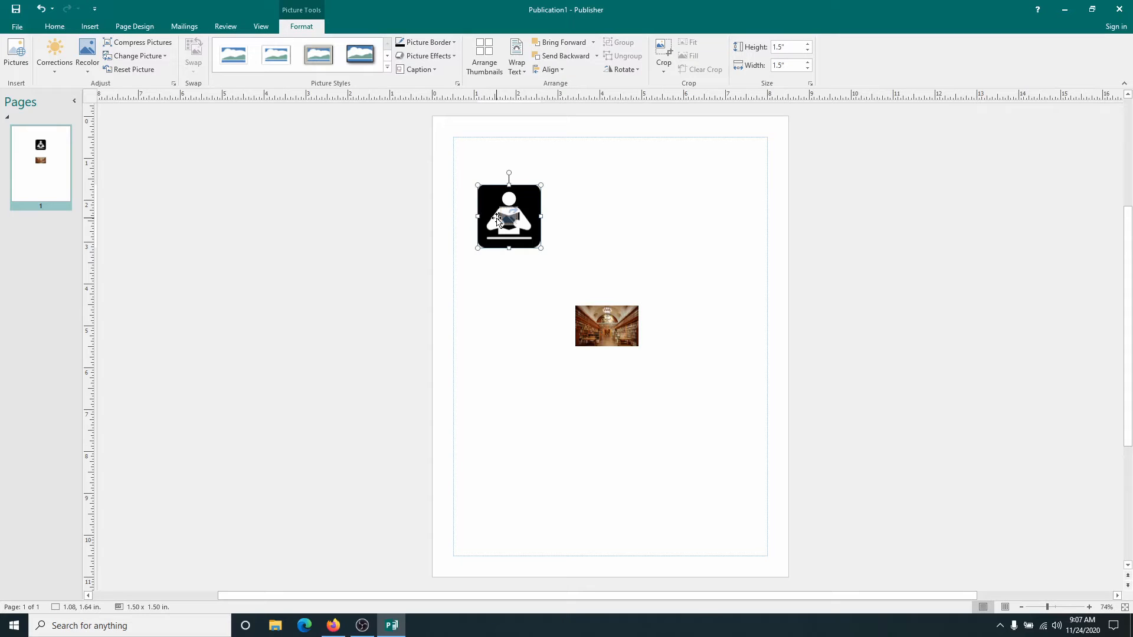
{"action": "left_click_drag", "start_coordinate": [497, 220], "coordinate": [497, 220]}
Select both the reader graphic and the library photo and align them by their top edges
{"action": "left_click", "coordinate": [603, 327], "text": "shift"}
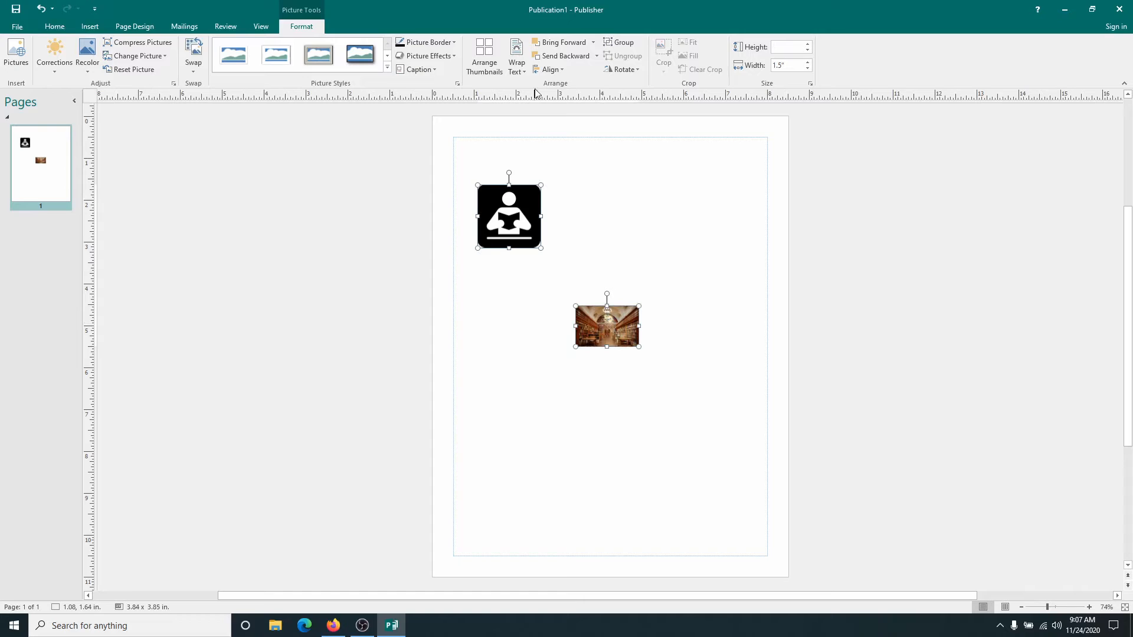
{"action": "left_click", "coordinate": [559, 70]}
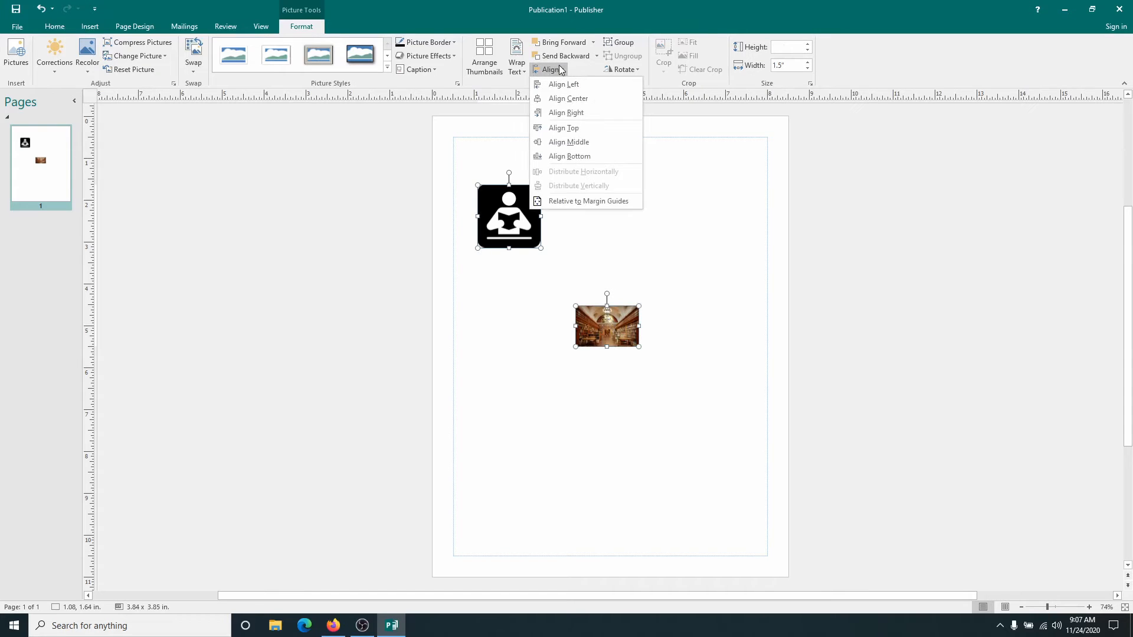
{"action": "left_click", "coordinate": [571, 128]}
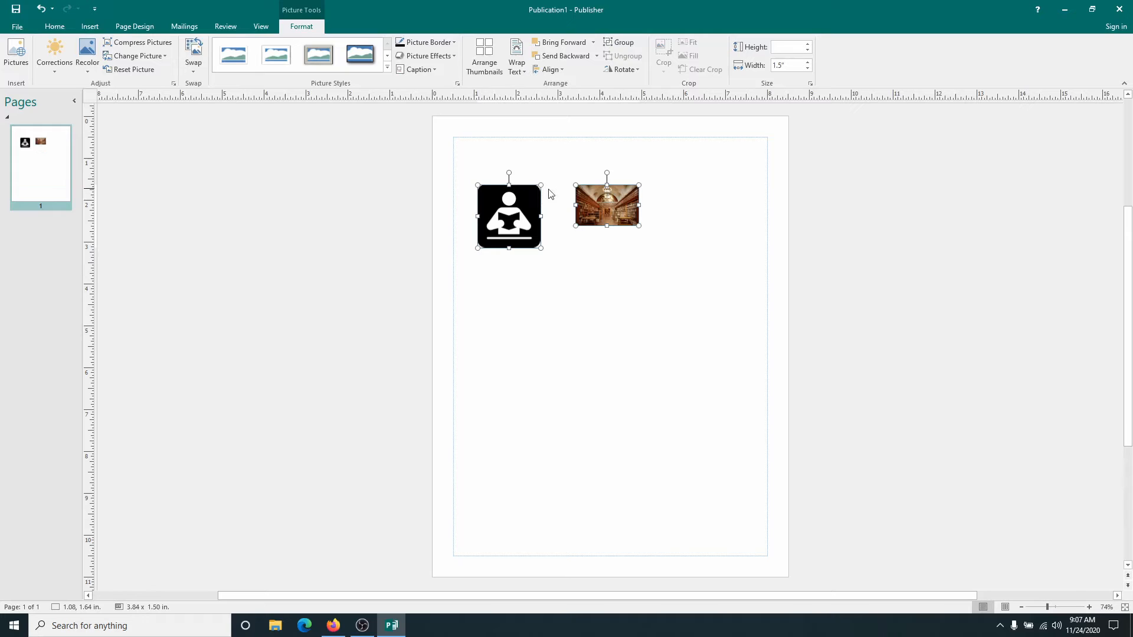
Align the two selected pictures by their bottom edges and then by their middles
{"action": "left_click", "coordinate": [564, 70]}
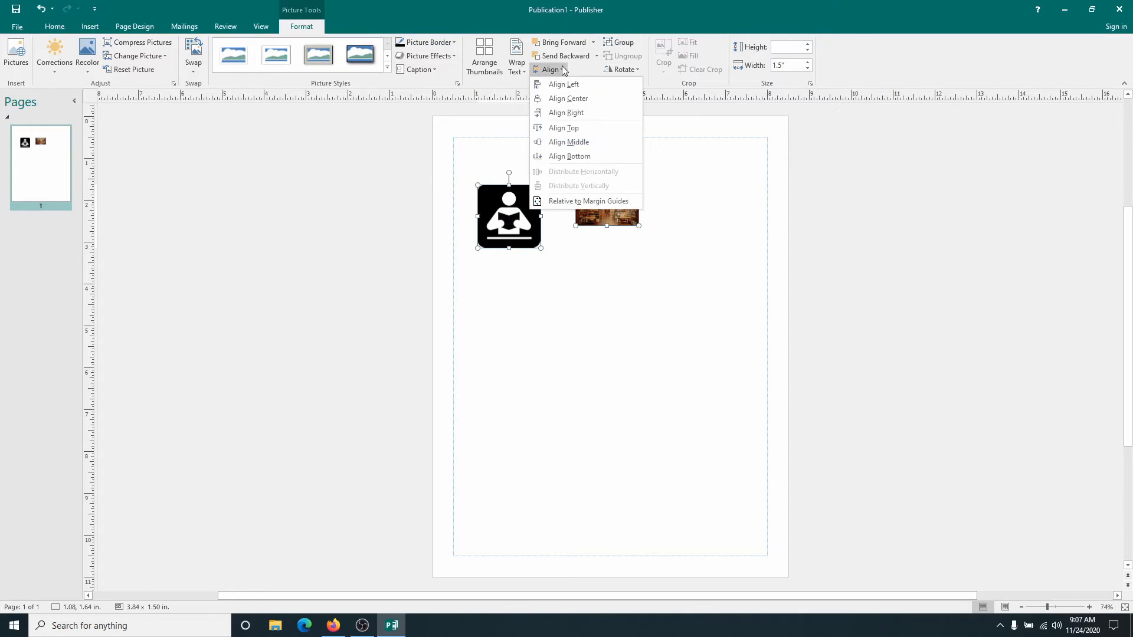
{"action": "left_click", "coordinate": [579, 155]}
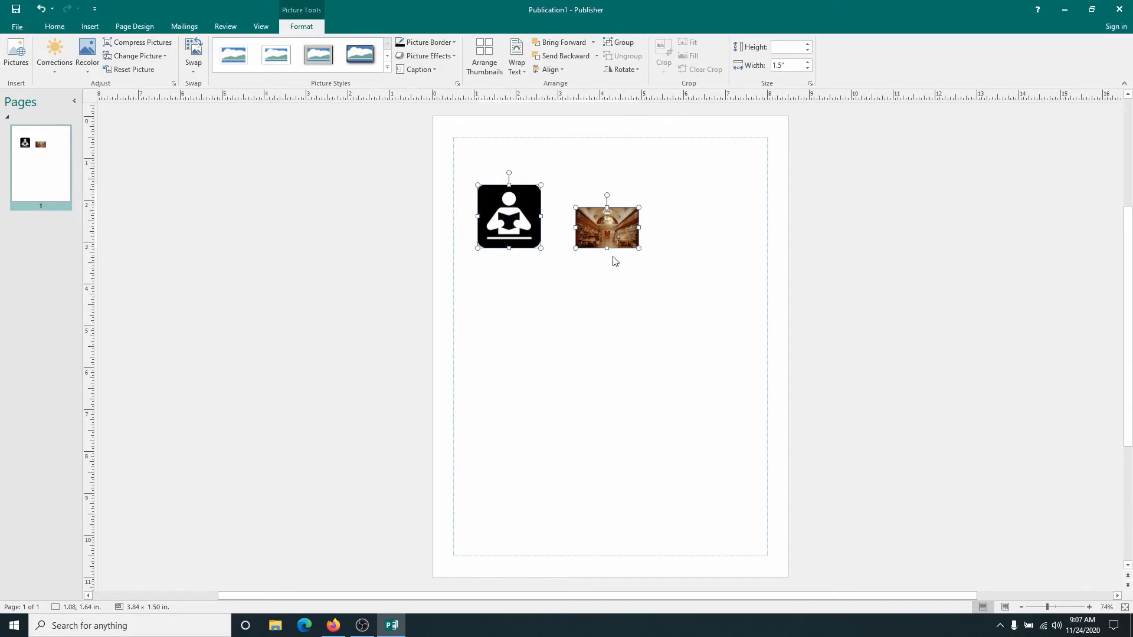
{"action": "left_click", "coordinate": [565, 68]}
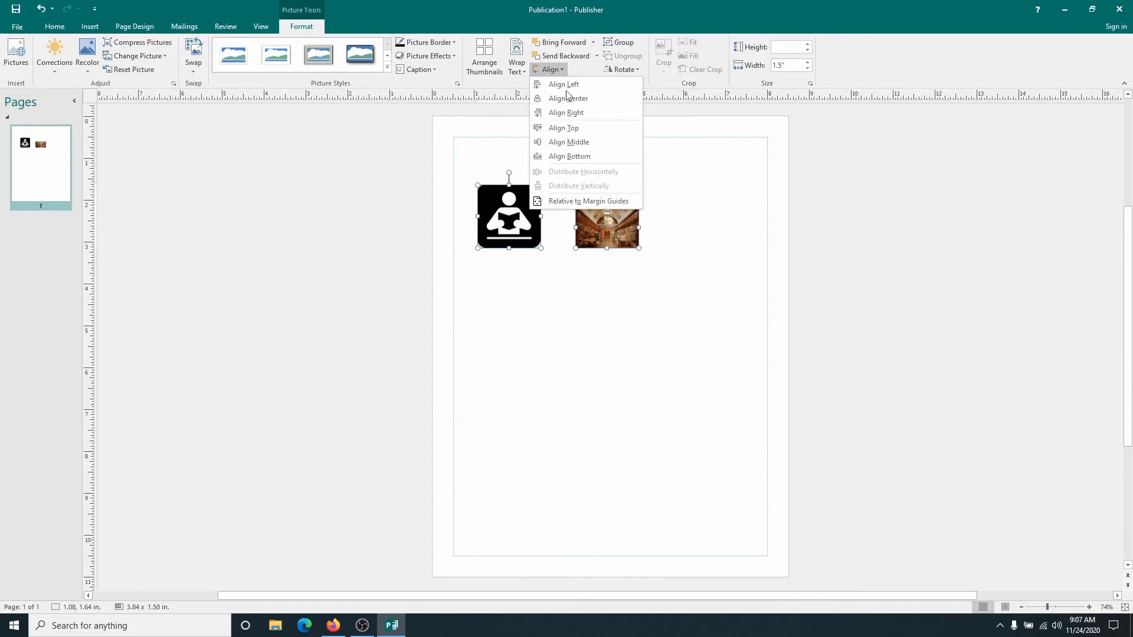
{"action": "left_click", "coordinate": [568, 144]}
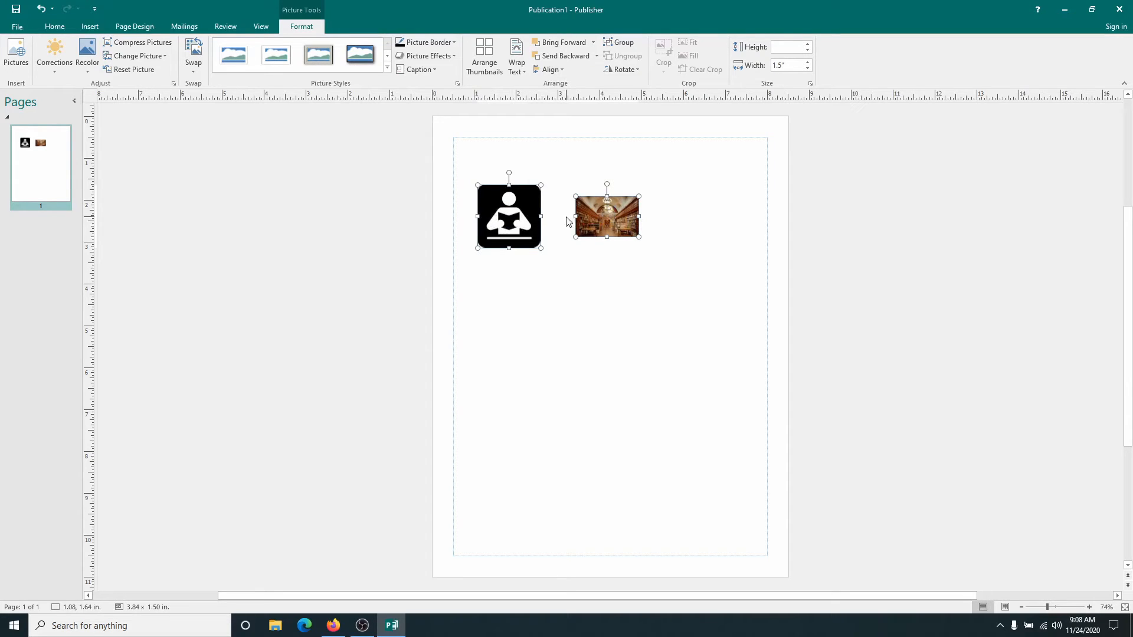
Enlarge both pictures to about 2.8 in. wide and move the library photo to about 5.18 in. across and 8.69 in. down
{"action": "left_click_drag", "start_coordinate": [541, 249], "coordinate": [595, 303]}
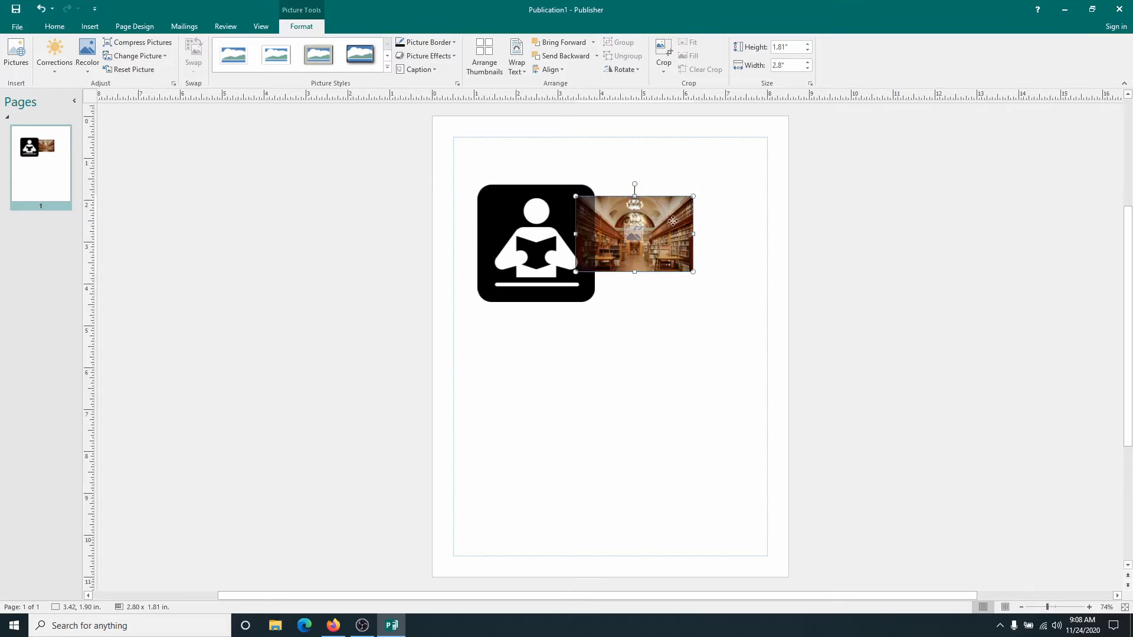
{"action": "left_click_drag", "start_coordinate": [654, 220], "coordinate": [728, 497]}
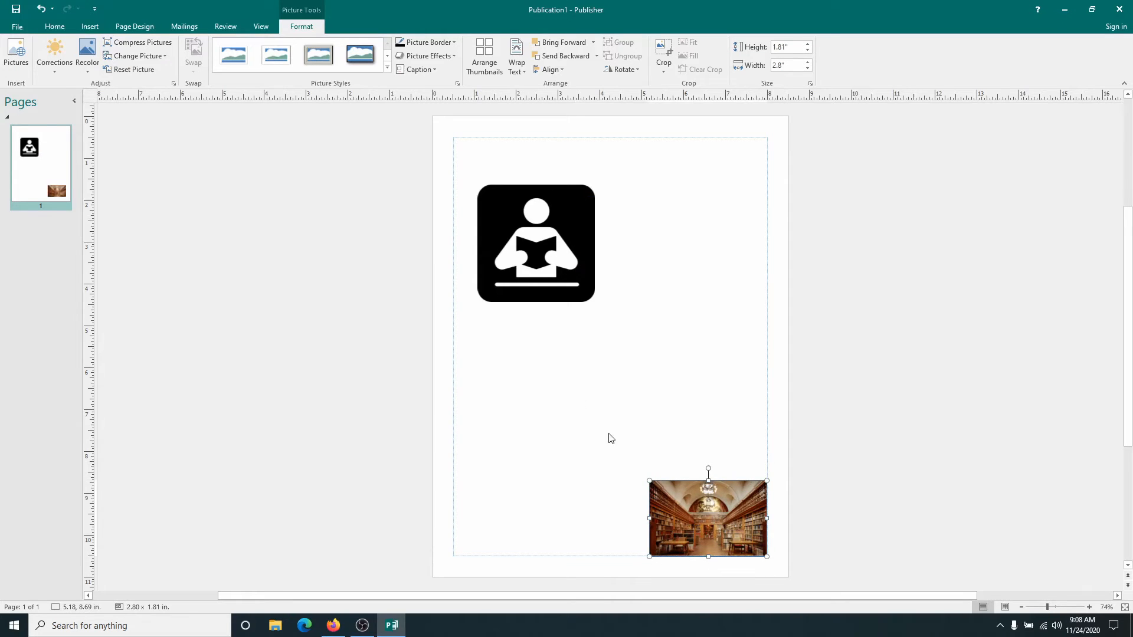
Select the reader graphic together with the library photo and align both by their bottom edges
{"action": "left_click", "coordinate": [562, 260], "text": "shift"}
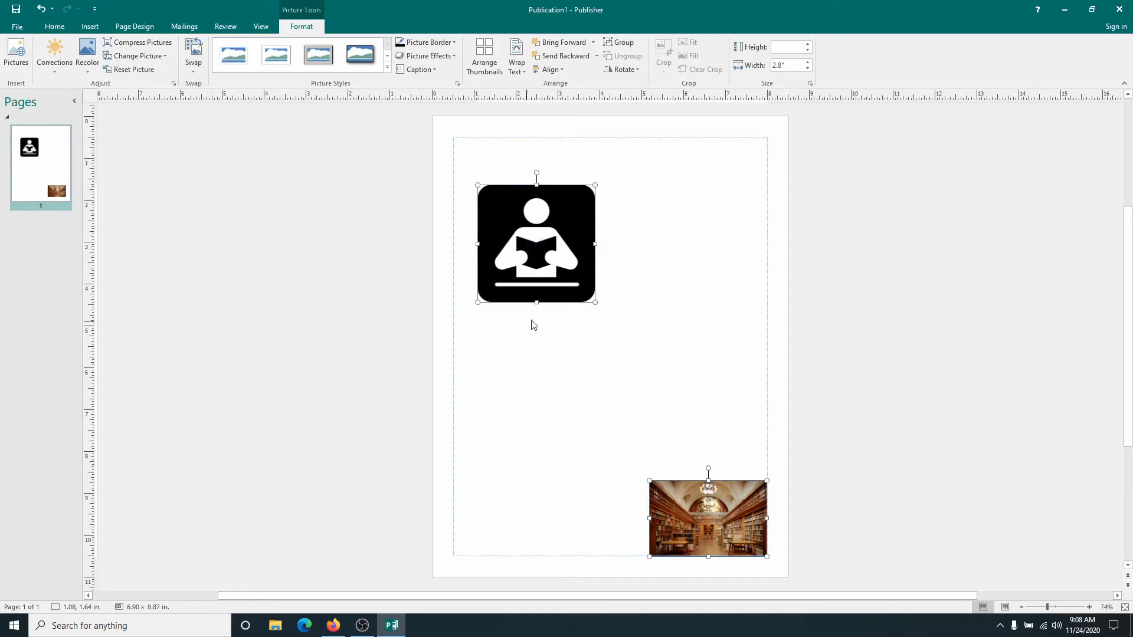
{"action": "left_click", "coordinate": [551, 70]}
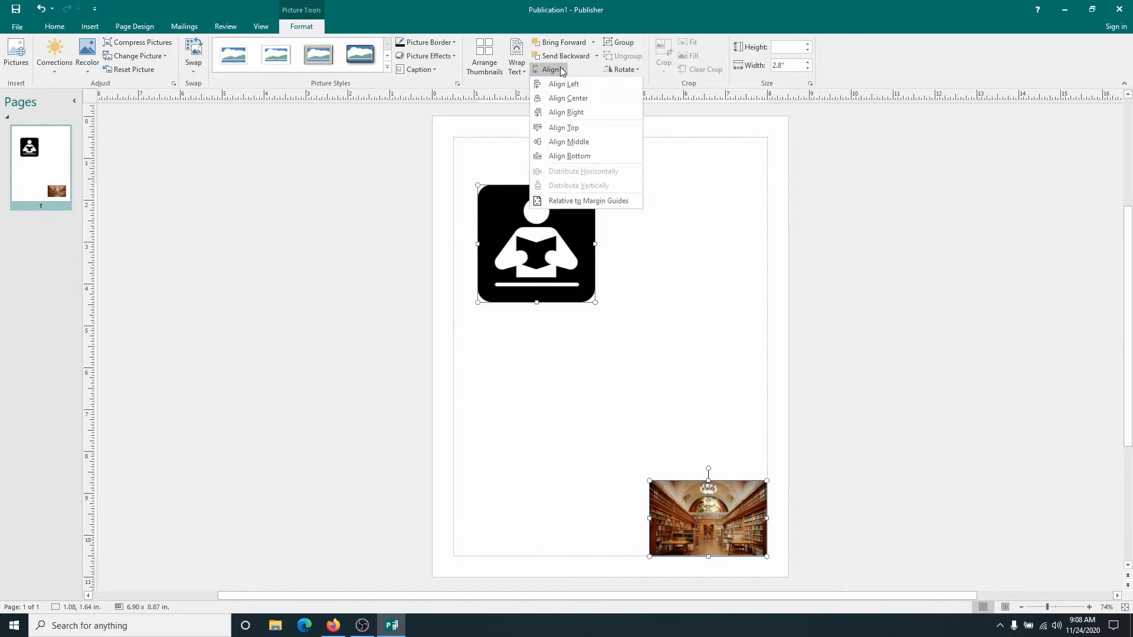
{"action": "left_click", "coordinate": [564, 157]}
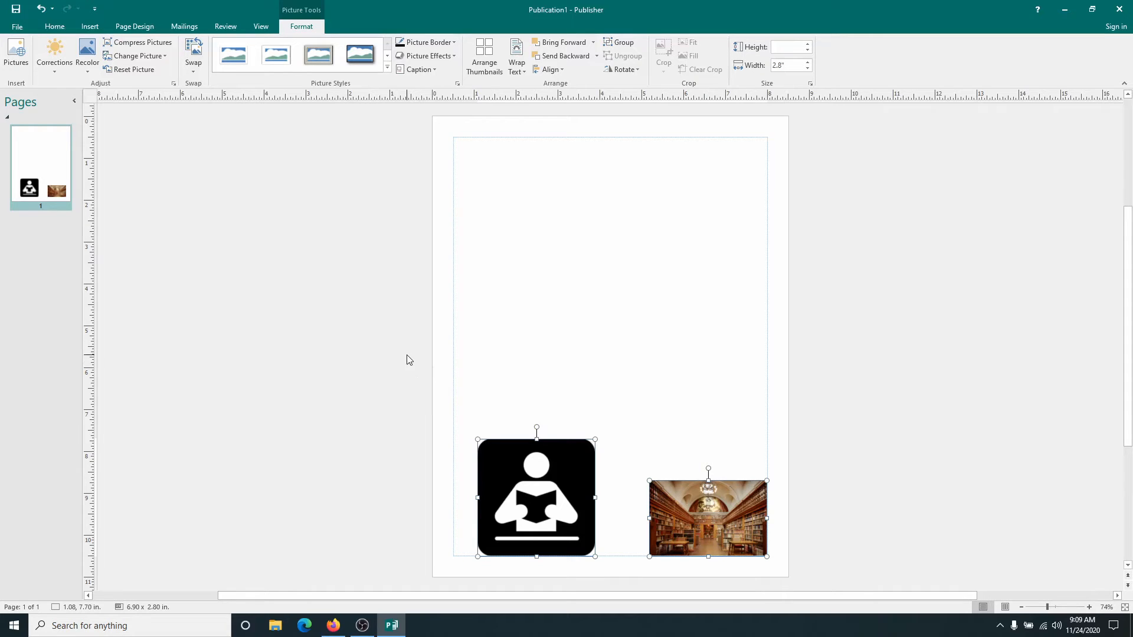
Draw a text box about 2.26 by 2.20 in. near the page's upper-left margin corner
{"action": "left_click", "coordinate": [55, 27]}
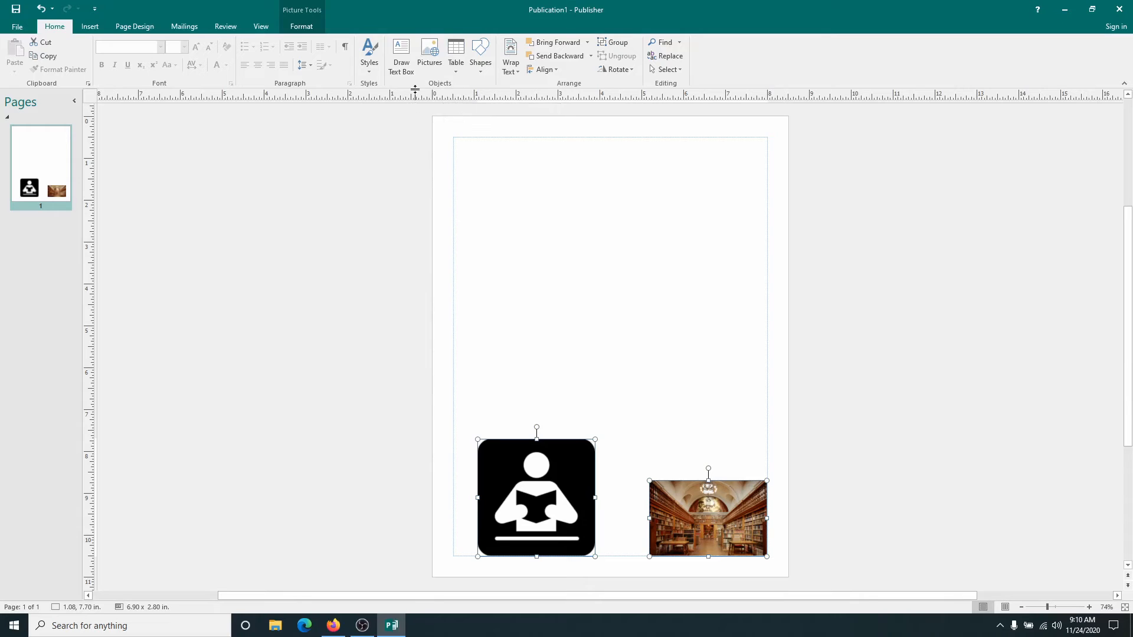
{"action": "left_click", "coordinate": [402, 53]}
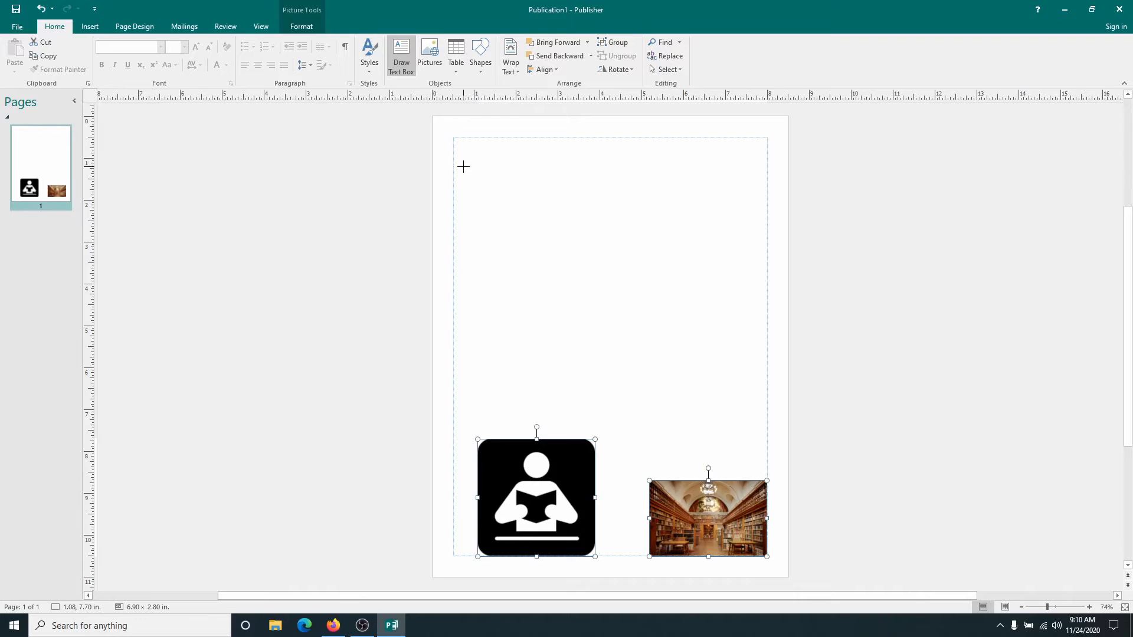
{"action": "left_click_drag", "start_coordinate": [463, 167], "coordinate": [466, 168]}
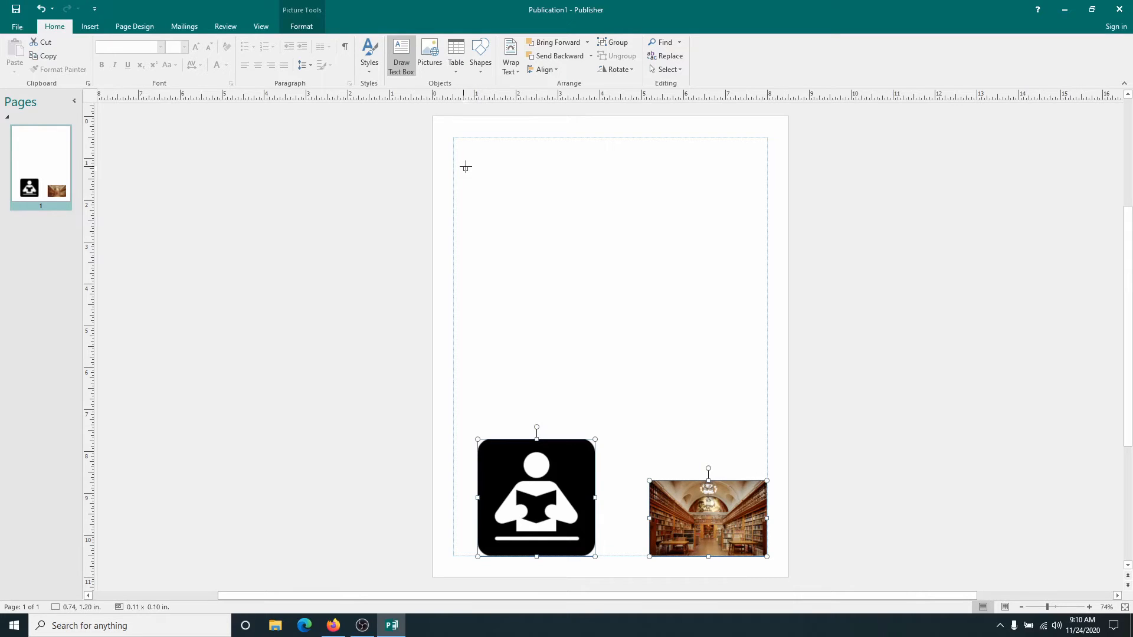
{"action": "mouse_move", "coordinate": [466, 168]}
{"action": "left_mouse_down"}
{"action": "mouse_move", "coordinate": [523, 172]}
{"action": "mouse_move", "coordinate": [527, 246]}
{"action": "mouse_move", "coordinate": [558, 259]}
{"action": "left_mouse_up"}
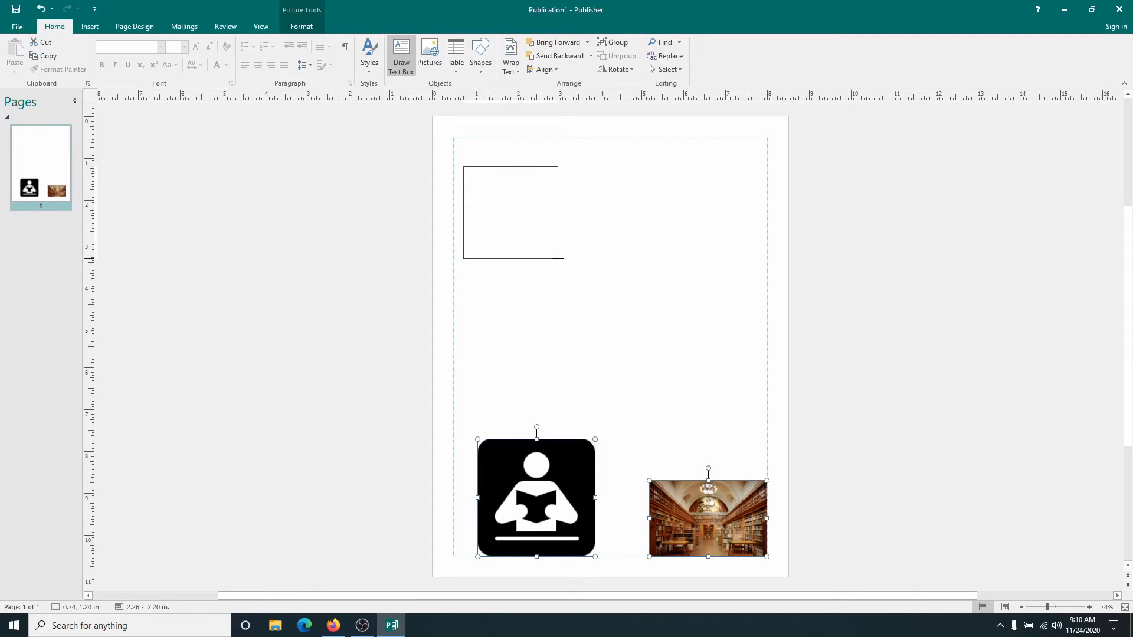
{"action": "left_click_drag", "start_coordinate": [558, 259], "coordinate": [559, 260]}
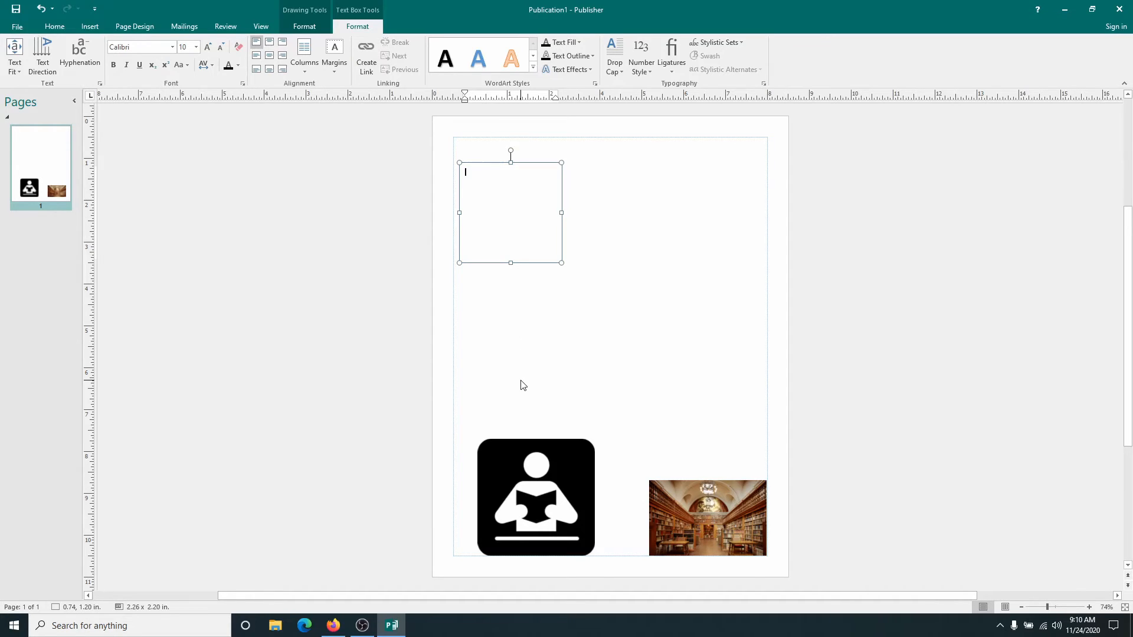
Enter "This Is A Library Icon" in the new text box, select the text and open its font size choices
{"action": "type", "text": "This is A Library Icon"}
{"action": "left_click_drag", "start_coordinate": [518, 174], "coordinate": [464, 177]}
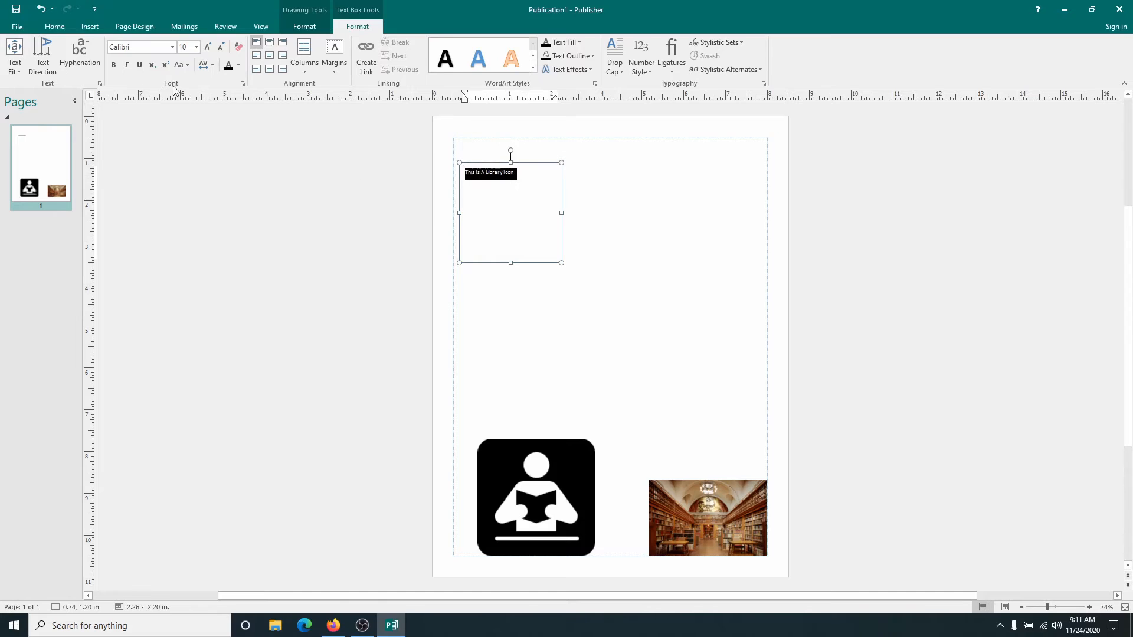
{"action": "left_click", "coordinate": [196, 47]}
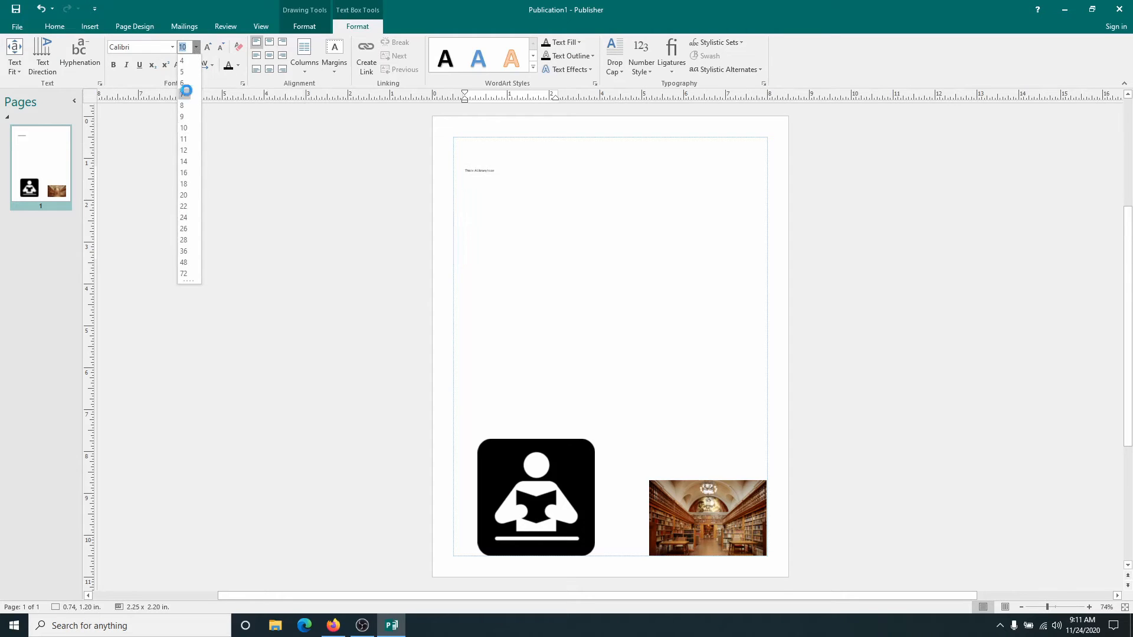
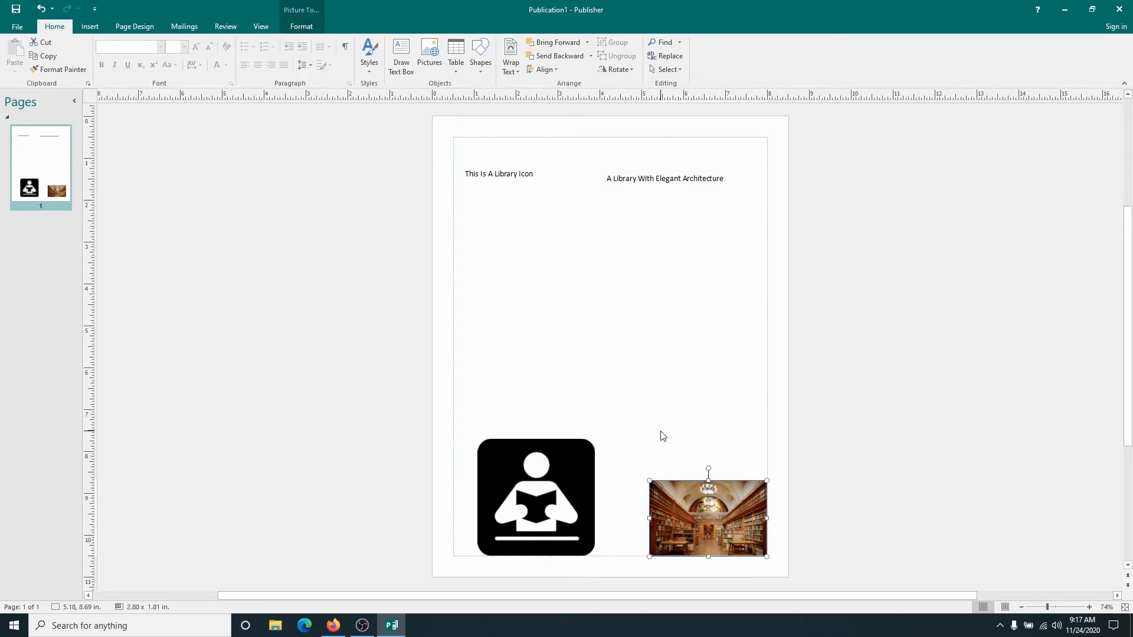
Replace the text "This Is A Library Icon" with "Enjoy Your Local Library"
{"action": "left_click", "coordinate": [501, 174]}
{"action": "left_click_drag", "start_coordinate": [533, 175], "coordinate": [464, 175]}
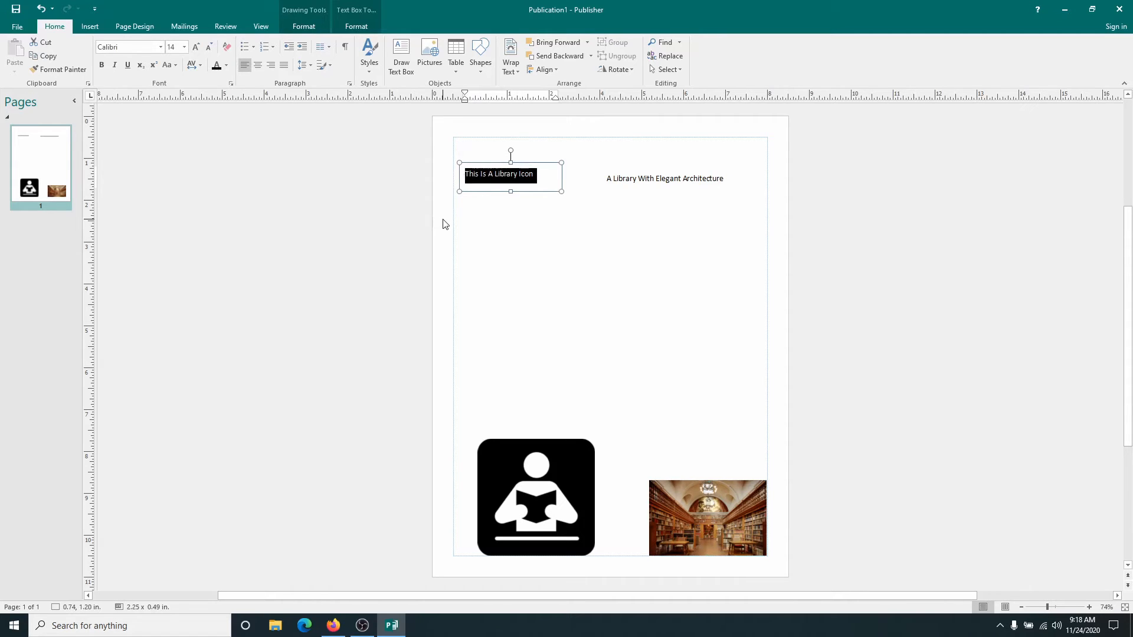
{"action": "type", "text": "Enjoy Your L"}
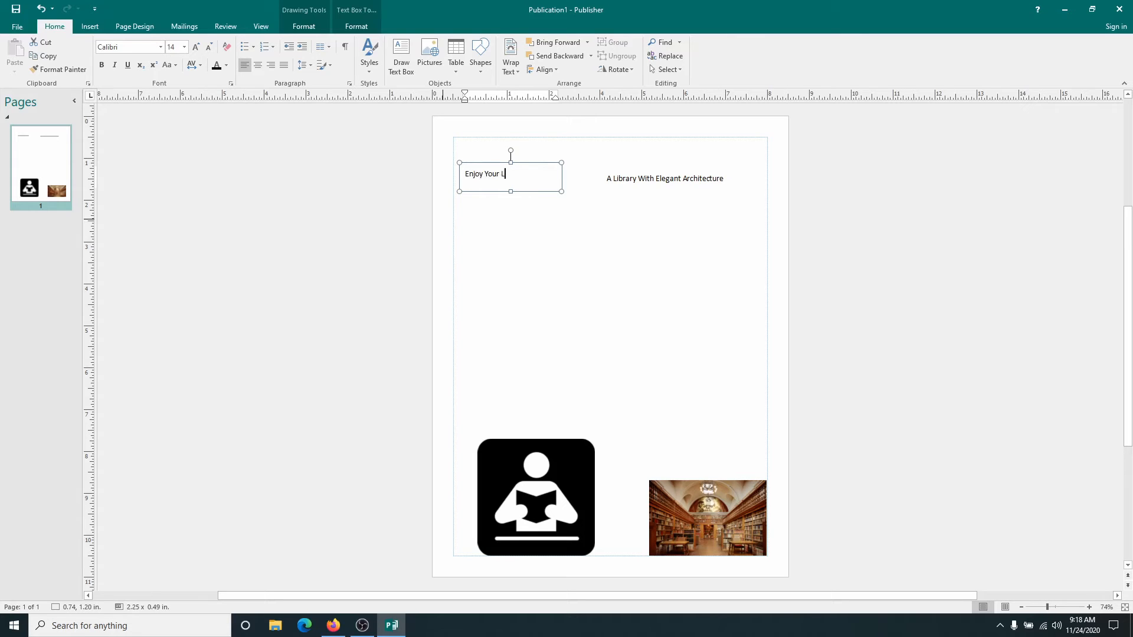
{"action": "type", "text": "ocal Library"}
Set the font size of the text "Enjoy Your Local Library" to 72
{"action": "left_click_drag", "start_coordinate": [543, 178], "coordinate": [461, 184]}
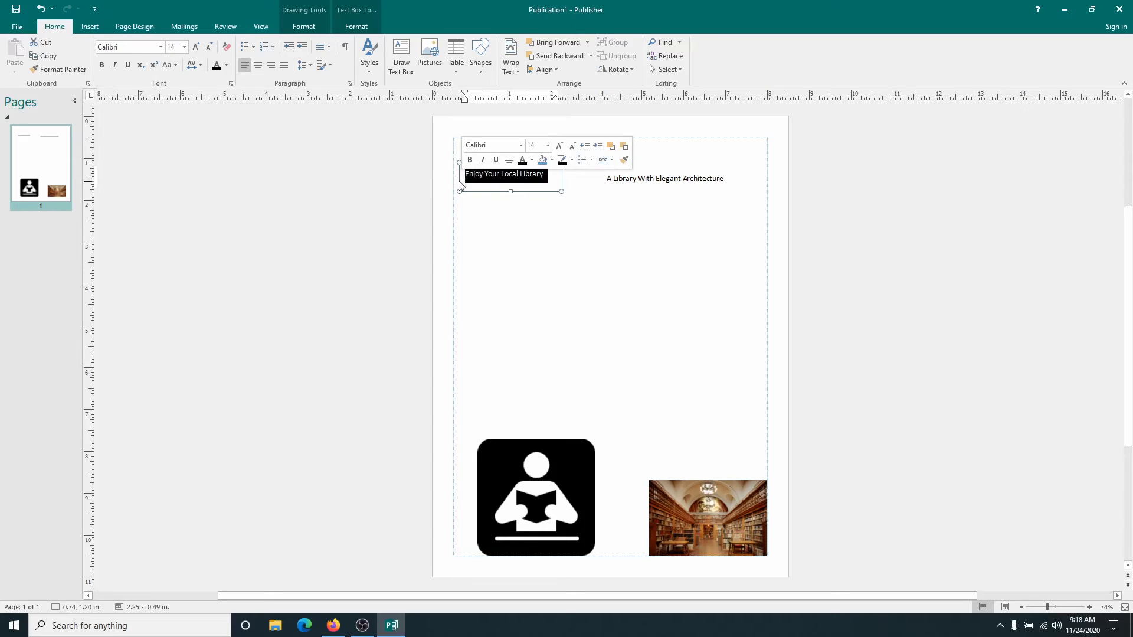
{"action": "left_click", "coordinate": [547, 145]}
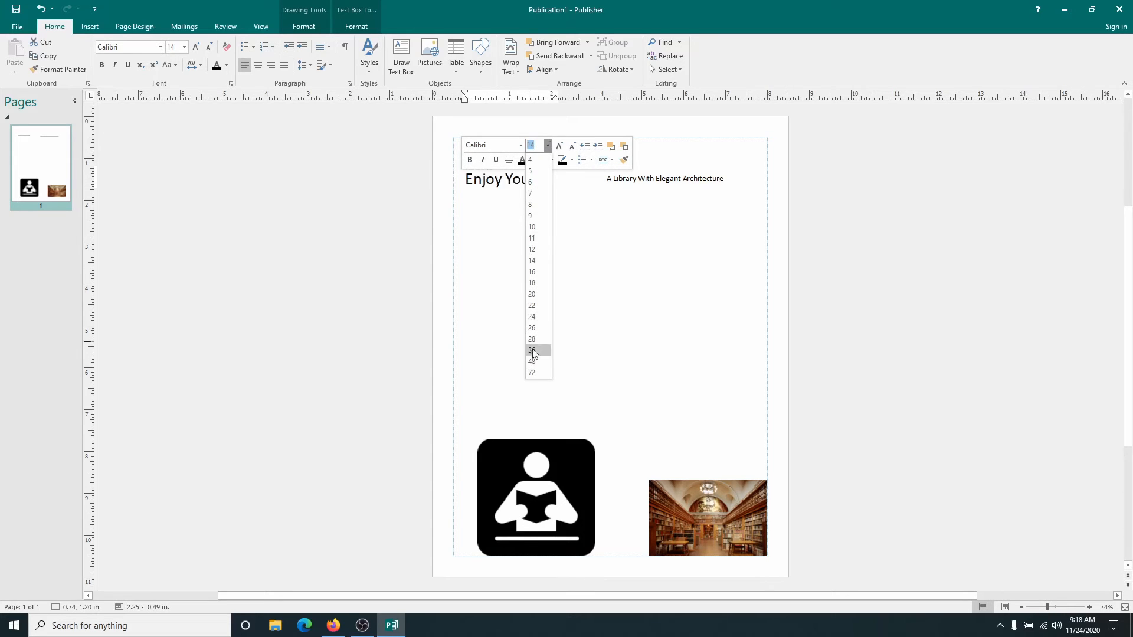
{"action": "left_click", "coordinate": [533, 370]}
{"action": "key", "text": "Escape"}
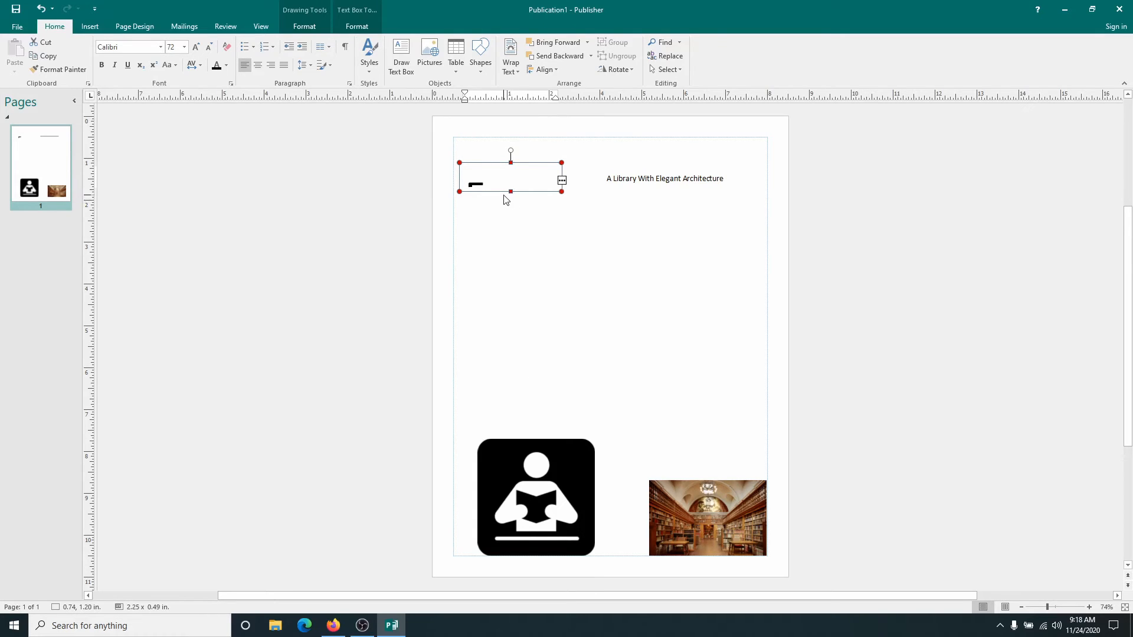
{"action": "left_click", "coordinate": [481, 186]}
Move the "A Library With Elegant Architecture" text box directly above the library photo, to about 5.06 in. across and 6.42 in. down
{"action": "left_click", "coordinate": [657, 175]}
{"action": "left_click_drag", "start_coordinate": [653, 170], "coordinate": [692, 382]}
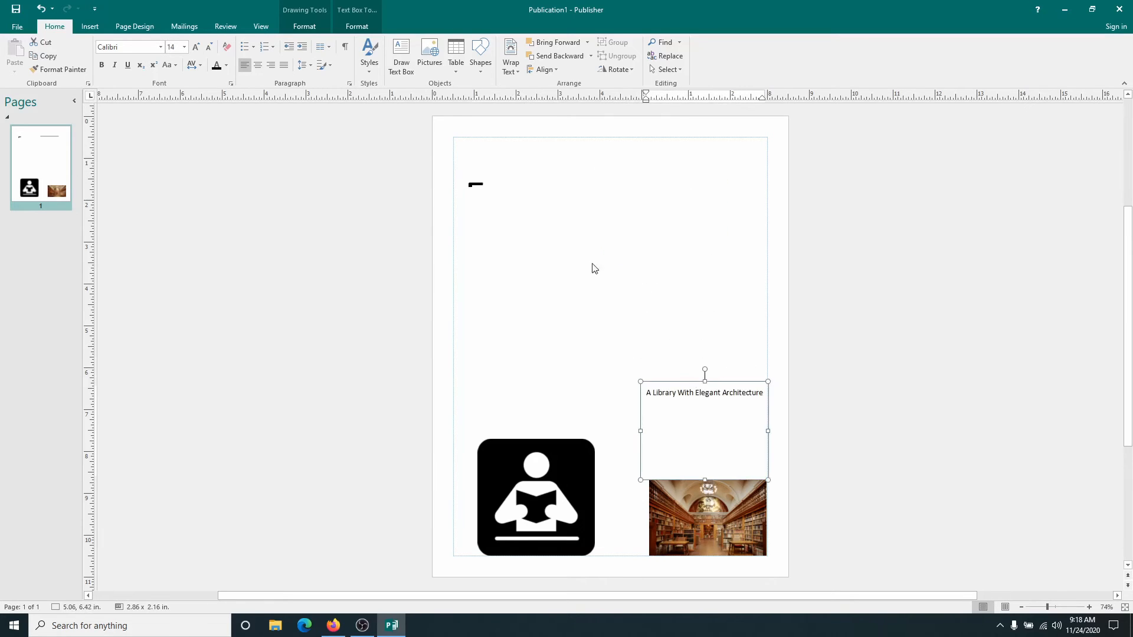
Resize the "Enjoy Your Local Library" text box to about 7.18 x 3.03 in. so the whole title fits on two lines
{"action": "left_click", "coordinate": [505, 174]}
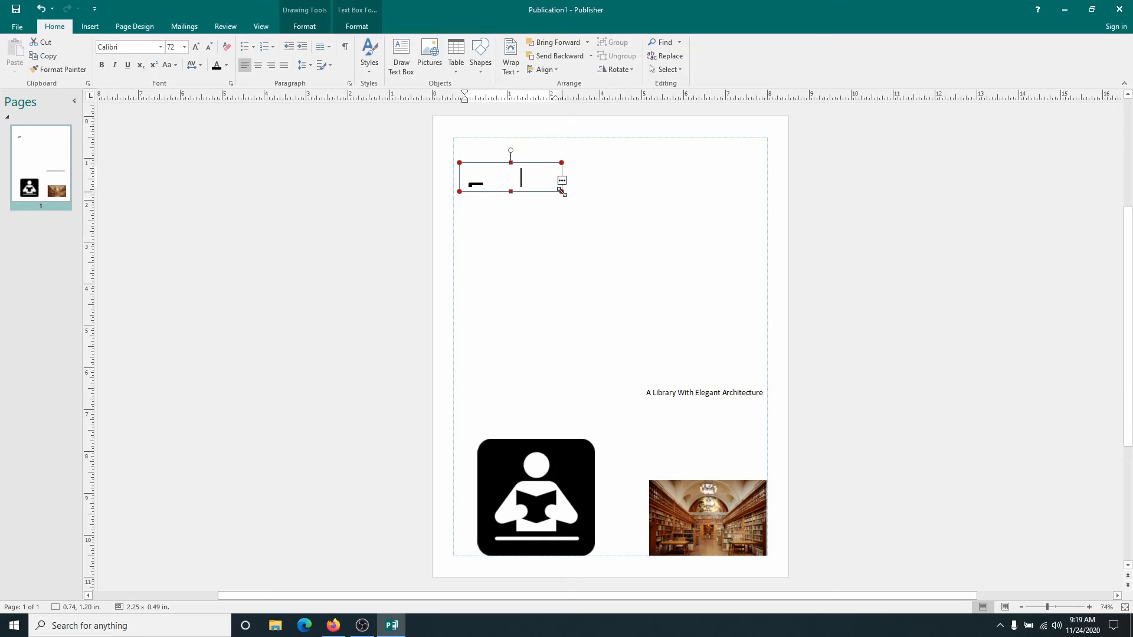
{"action": "mouse_move", "coordinate": [562, 192]}
{"action": "left_mouse_down"}
{"action": "mouse_move", "coordinate": [647, 281]}
{"action": "mouse_move", "coordinate": [657, 308]}
{"action": "left_mouse_up"}
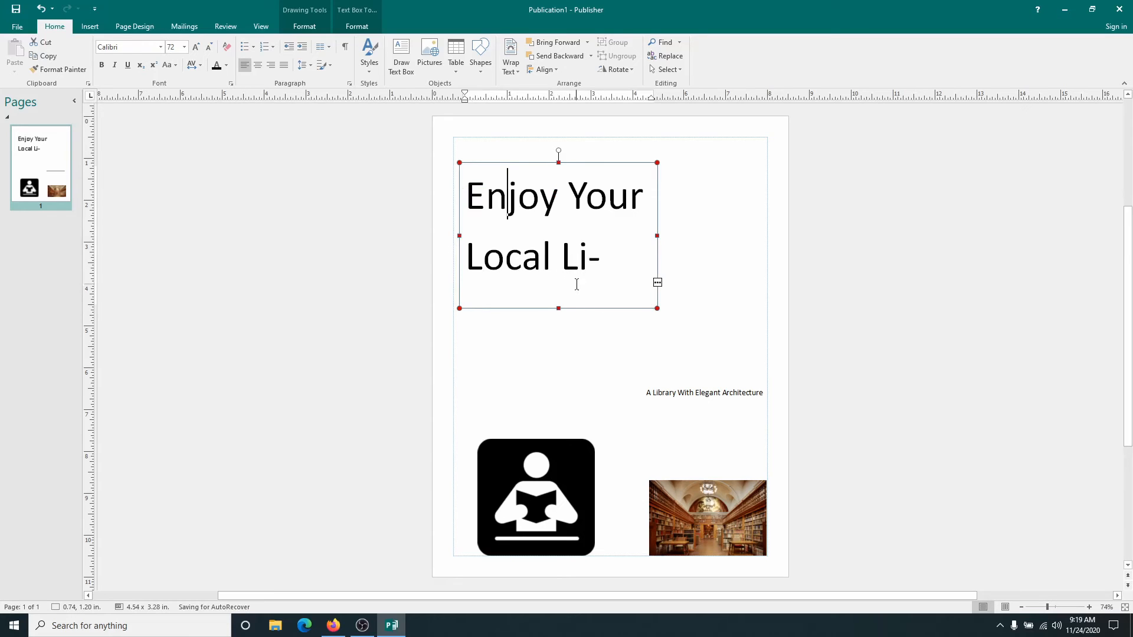
{"action": "left_click_drag", "start_coordinate": [657, 308], "coordinate": [724, 355]}
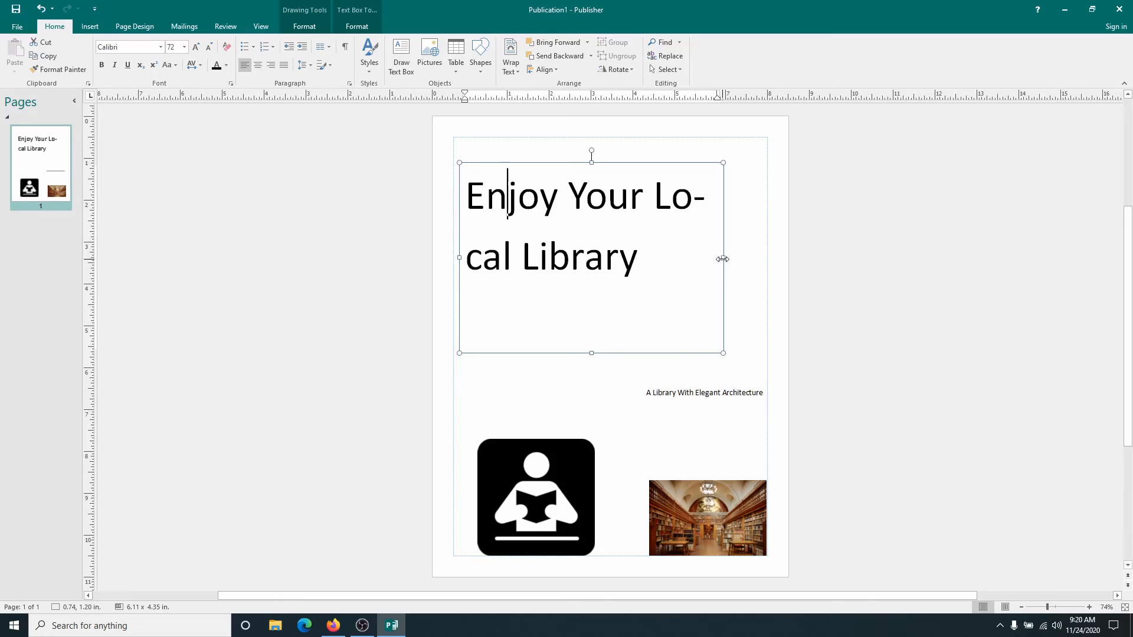
{"action": "left_click_drag", "start_coordinate": [723, 259], "coordinate": [767, 260]}
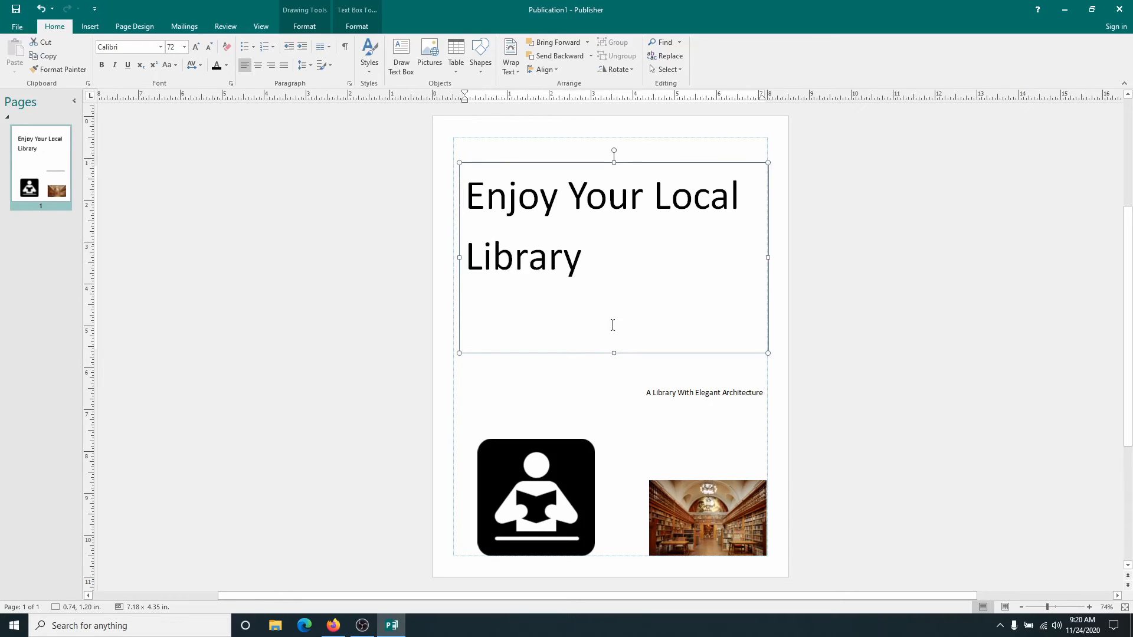
{"action": "left_click", "coordinate": [612, 350]}
{"action": "left_click_drag", "start_coordinate": [613, 349], "coordinate": [614, 298]}
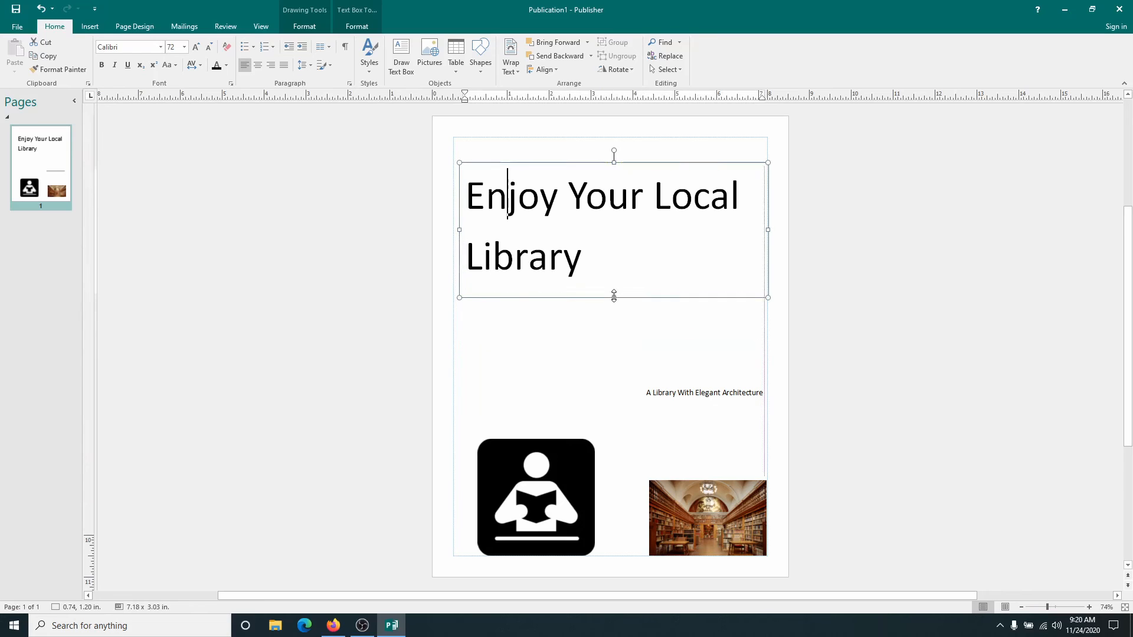
Center the title text "Enjoy Your Local Library" within its text box
{"action": "triple_click", "coordinate": [589, 261]}
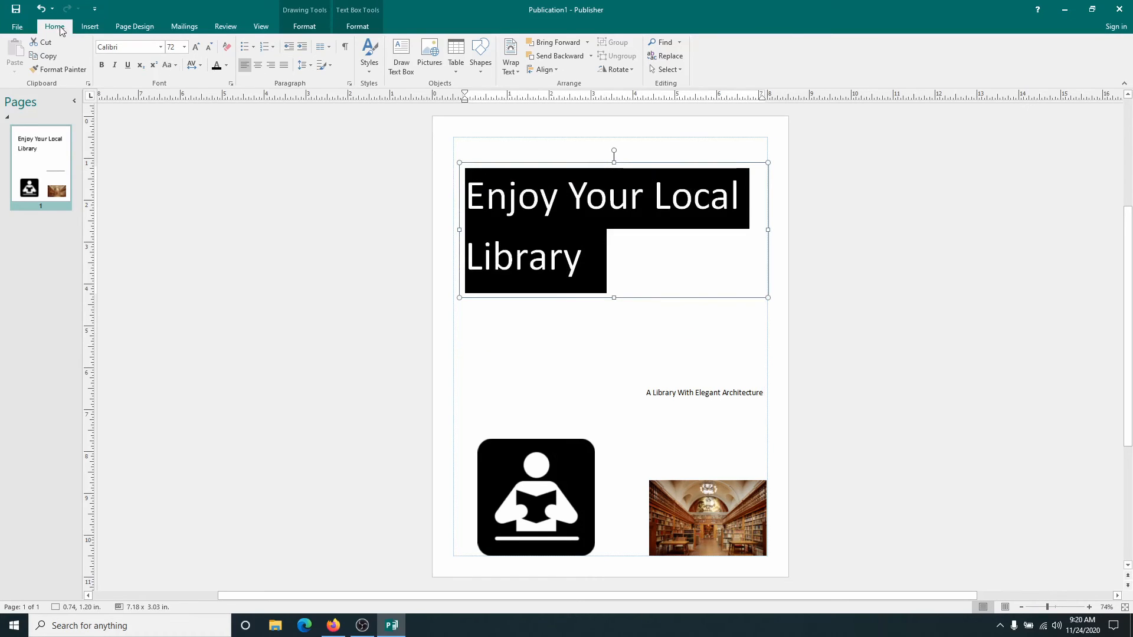
{"action": "left_click", "coordinate": [262, 65]}
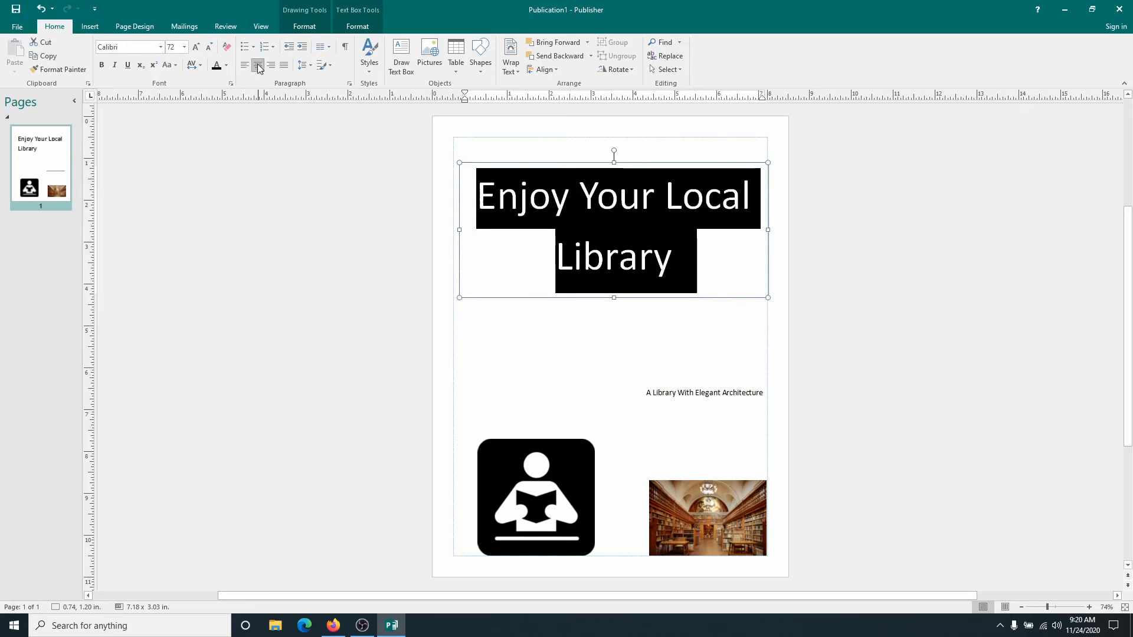
{"action": "left_click", "coordinate": [554, 325]}
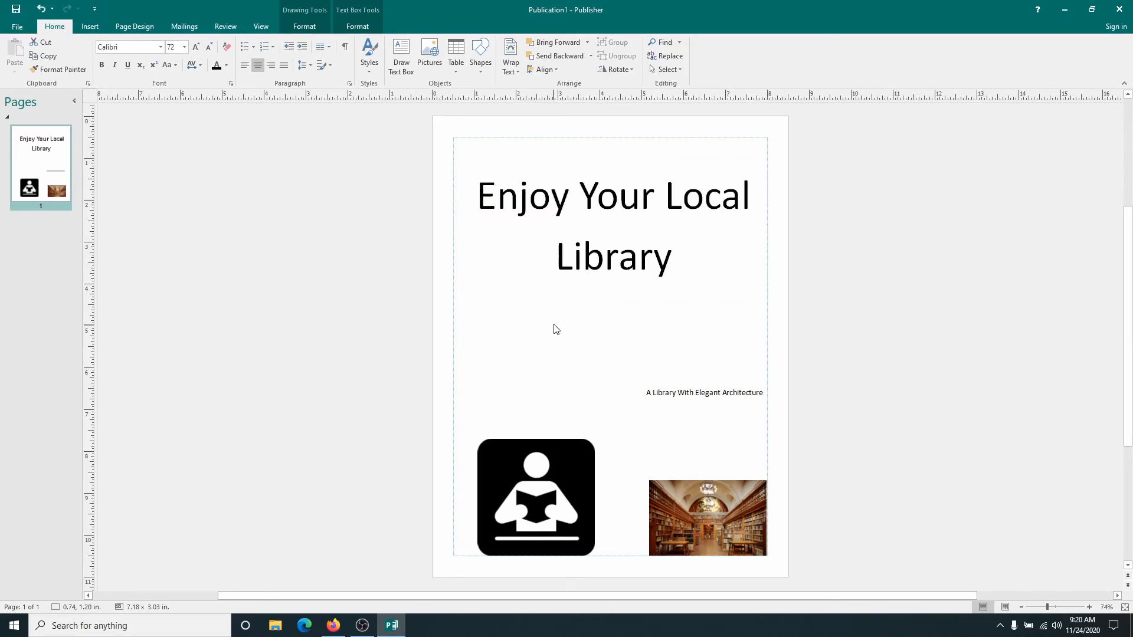
Move the library icon directly under the title, and place the architecture caption box, shortened to about 0.97 in. high, beneath the icon
{"action": "left_click_drag", "start_coordinate": [542, 491], "coordinate": [625, 332]}
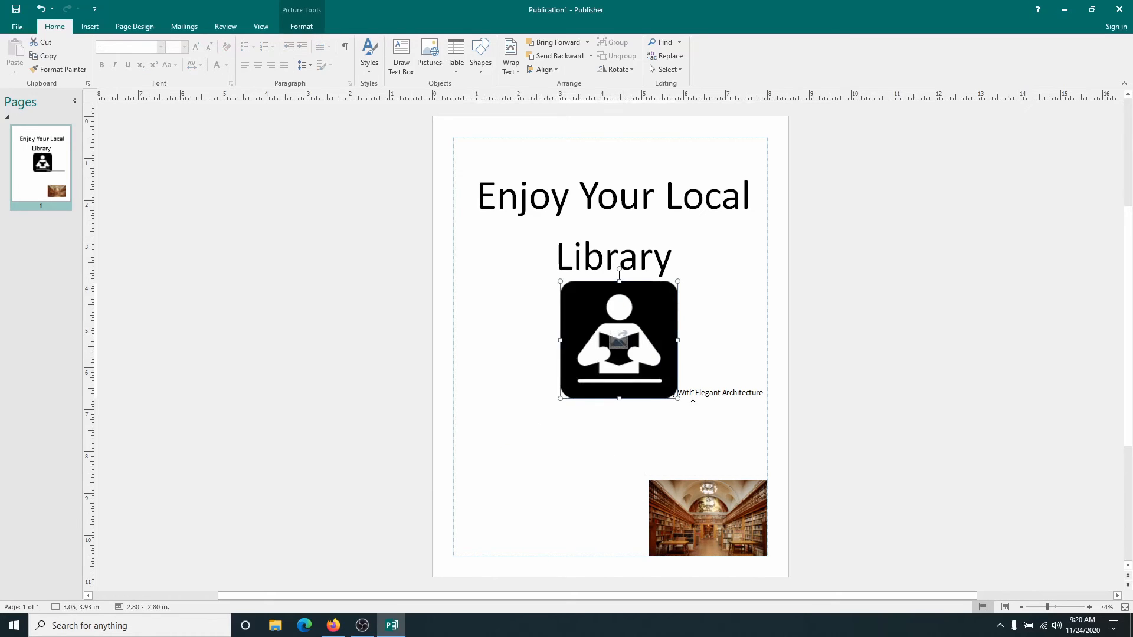
{"action": "left_click", "coordinate": [712, 395]}
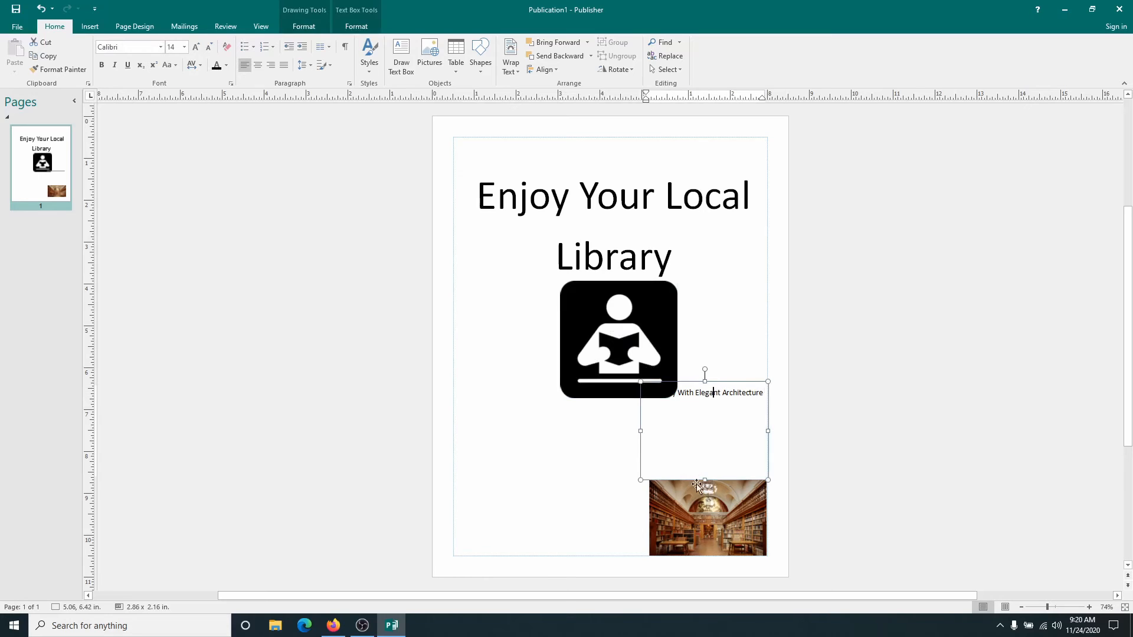
{"action": "left_click_drag", "start_coordinate": [705, 480], "coordinate": [709, 429]}
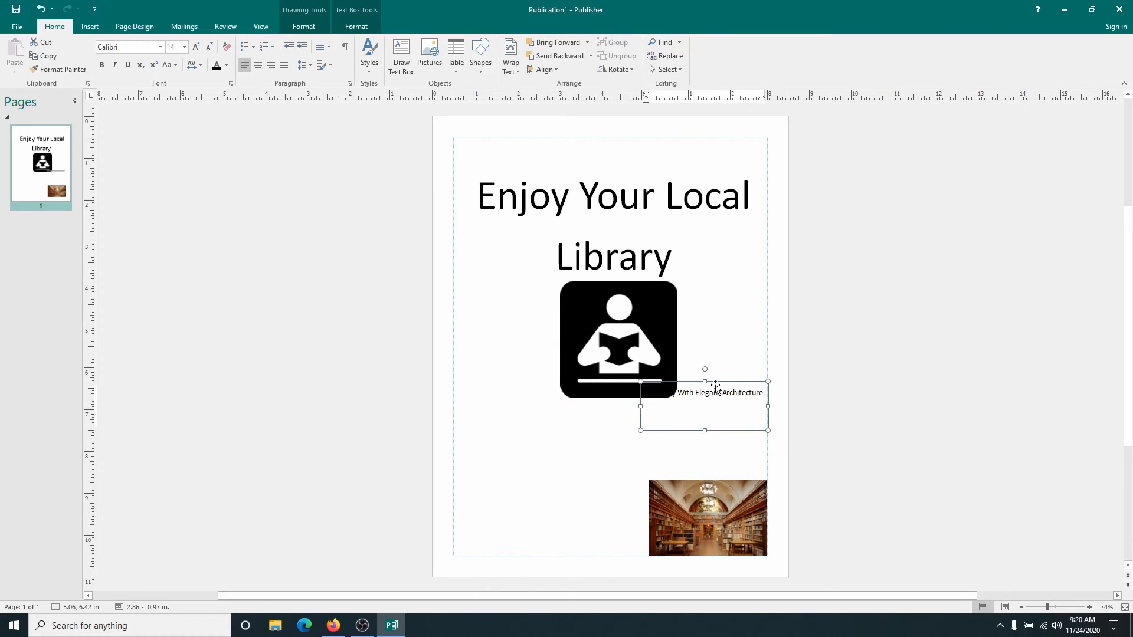
{"action": "left_click_drag", "start_coordinate": [721, 383], "coordinate": [632, 406]}
Move the library photo below the caption and enlarge it to about 4.26 x 2.75 in
{"action": "left_click", "coordinate": [706, 534]}
{"action": "left_click_drag", "start_coordinate": [715, 527], "coordinate": [559, 485]}
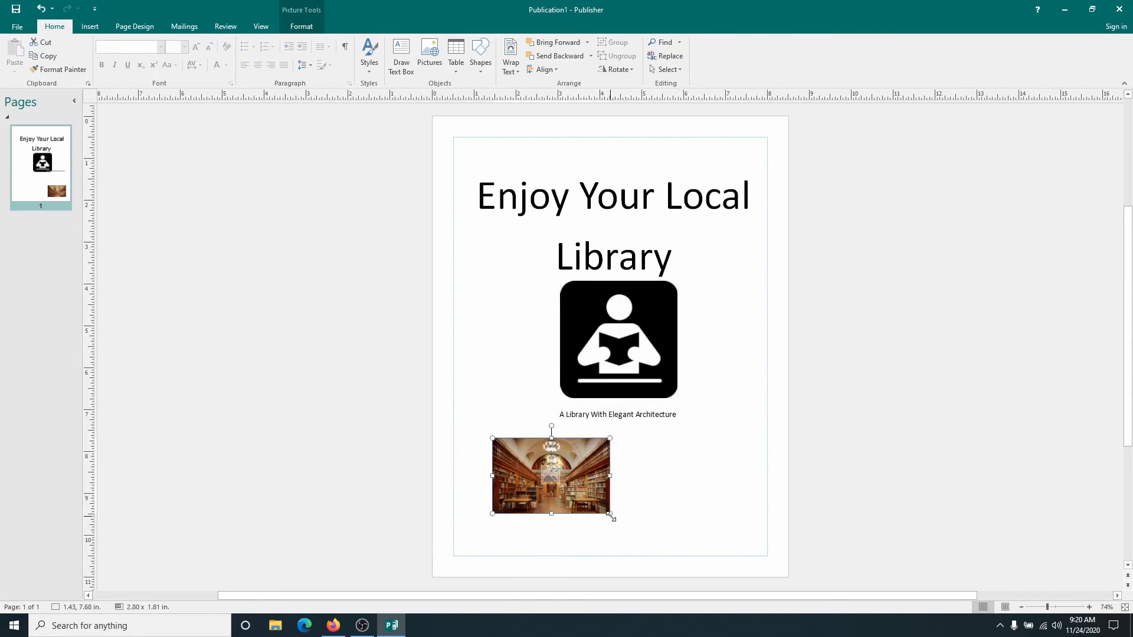
{"action": "mouse_move", "coordinate": [609, 513]}
{"action": "left_mouse_down"}
{"action": "mouse_move", "coordinate": [646, 557]}
{"action": "mouse_move", "coordinate": [624, 515]}
{"action": "left_mouse_up"}
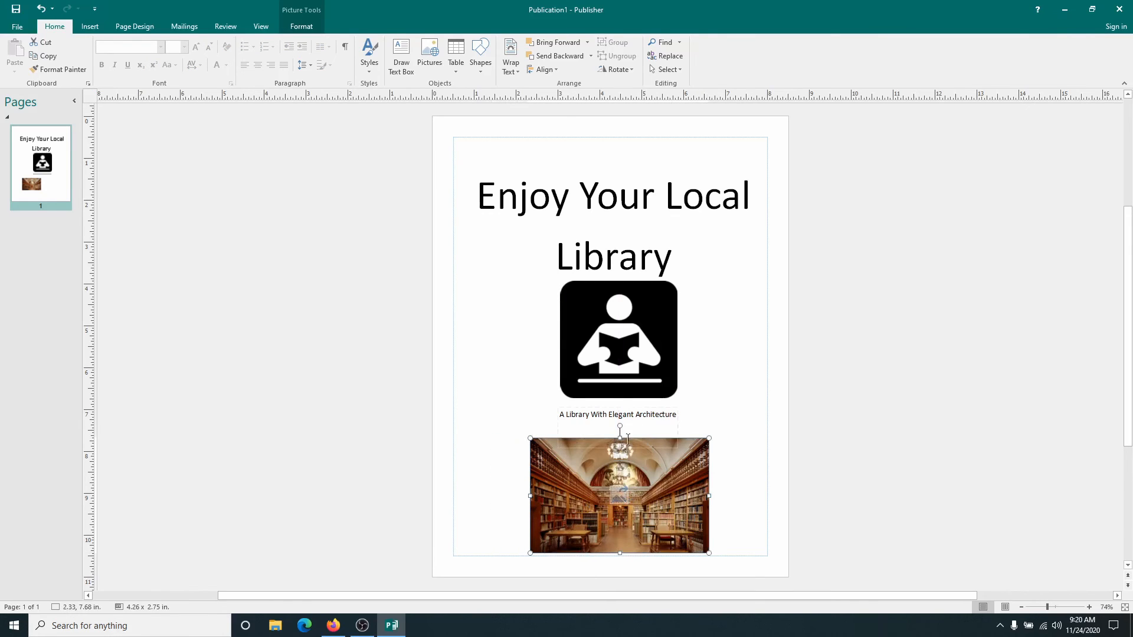
Set the font size of the caption "A Library With Elegant Architecture" to 36
{"action": "left_click", "coordinate": [621, 420]}
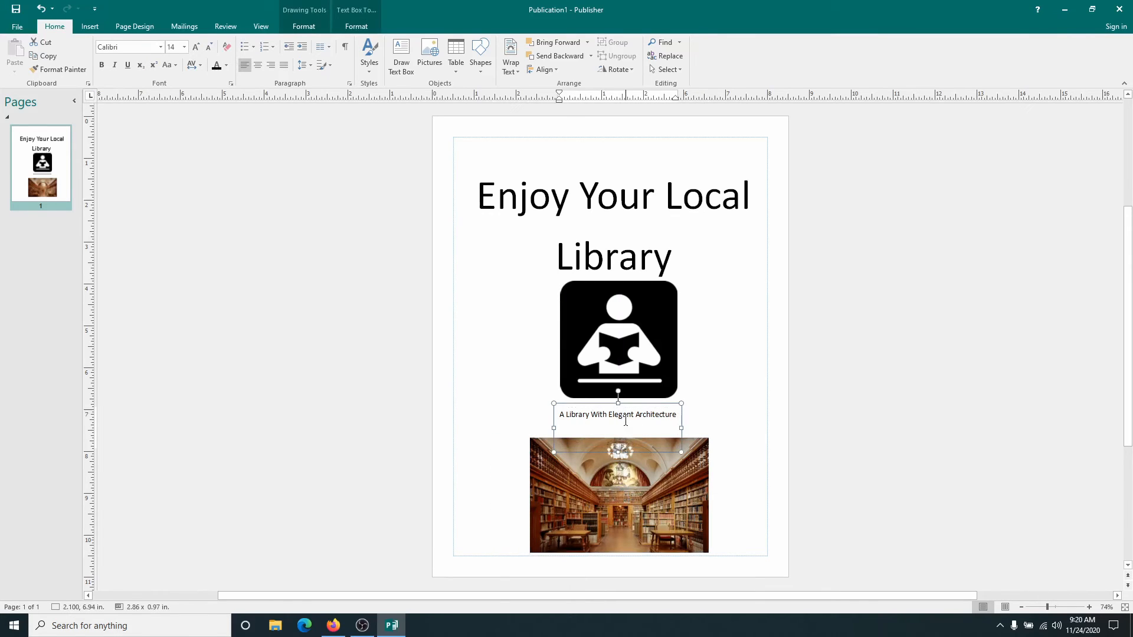
{"action": "triple_click", "coordinate": [626, 416]}
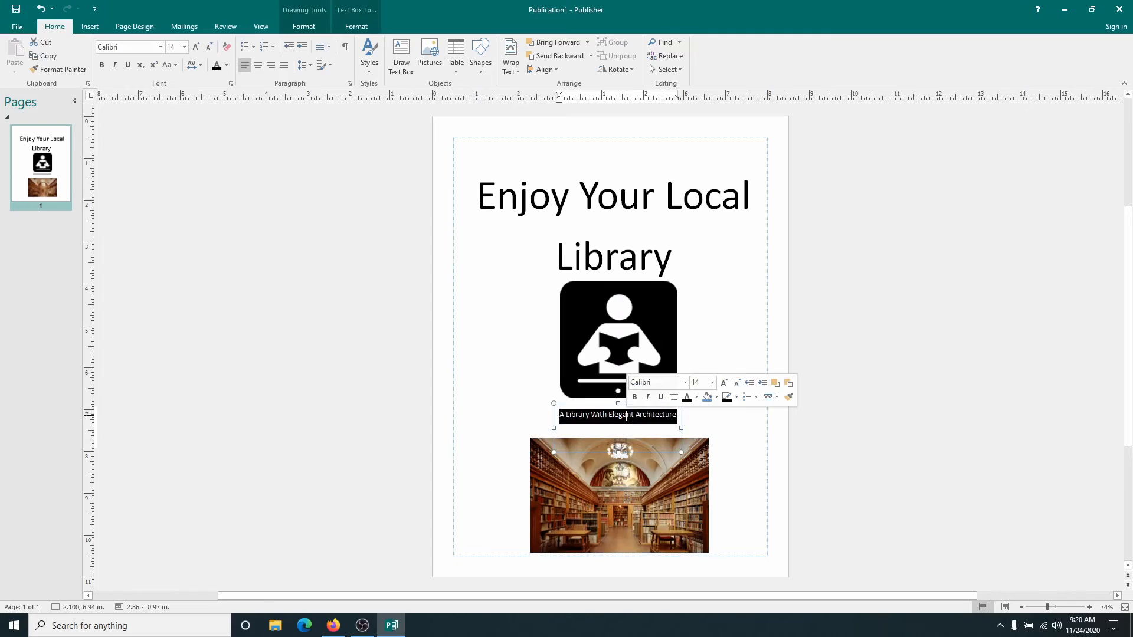
{"action": "left_click", "coordinate": [713, 384]}
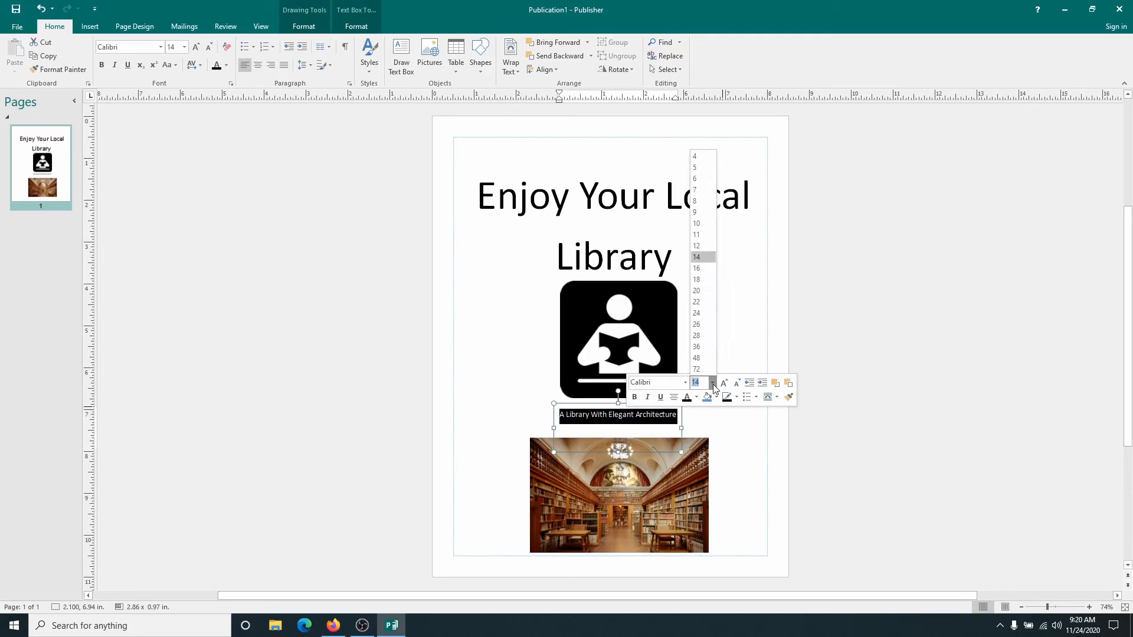
{"action": "left_click", "coordinate": [697, 348]}
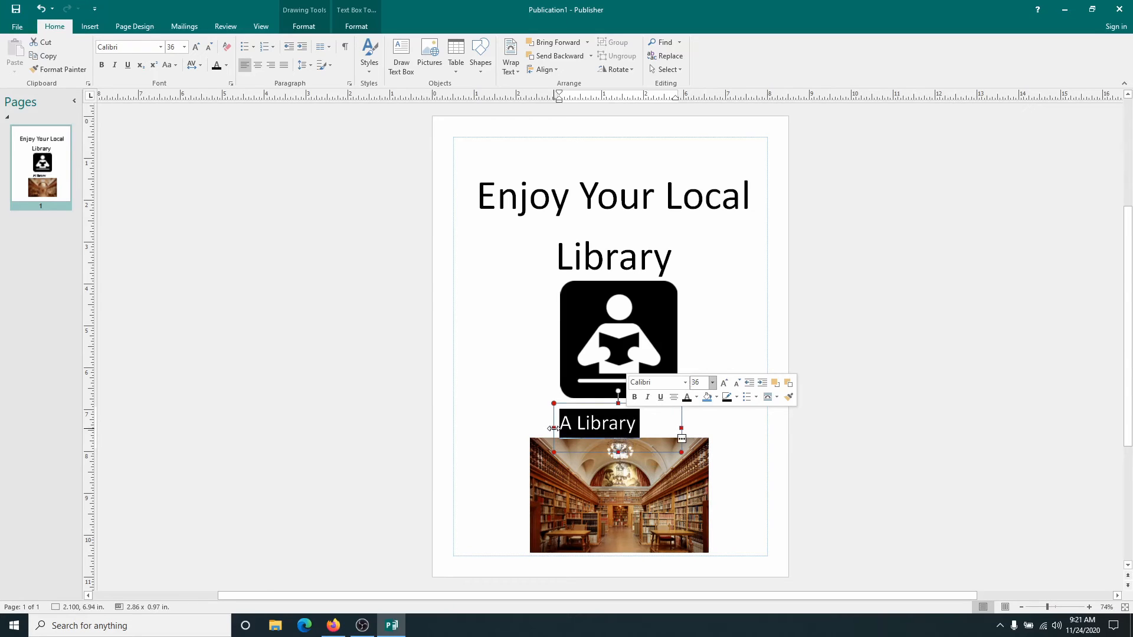
Widen the caption text box on both sides to about 7.39 in. so the caption fits on one line
{"action": "left_click_drag", "start_coordinate": [553, 428], "coordinate": [503, 428]}
{"action": "left_click_drag", "start_coordinate": [682, 429], "coordinate": [751, 433]}
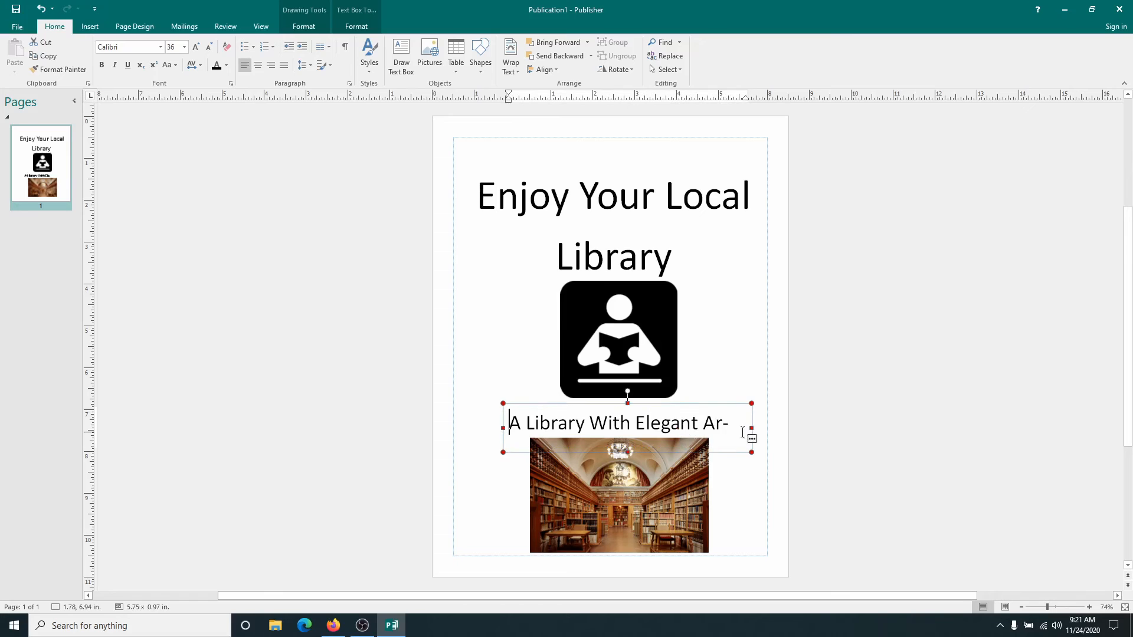
{"action": "left_click_drag", "start_coordinate": [503, 426], "coordinate": [462, 429]}
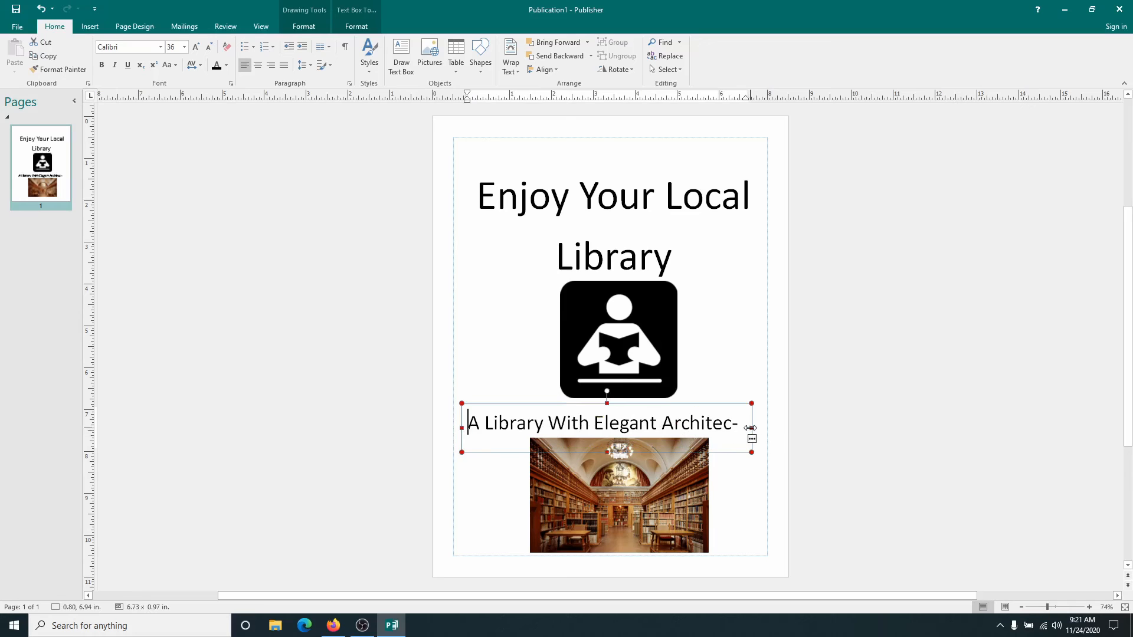
{"action": "left_click_drag", "start_coordinate": [750, 428], "coordinate": [768, 429]}
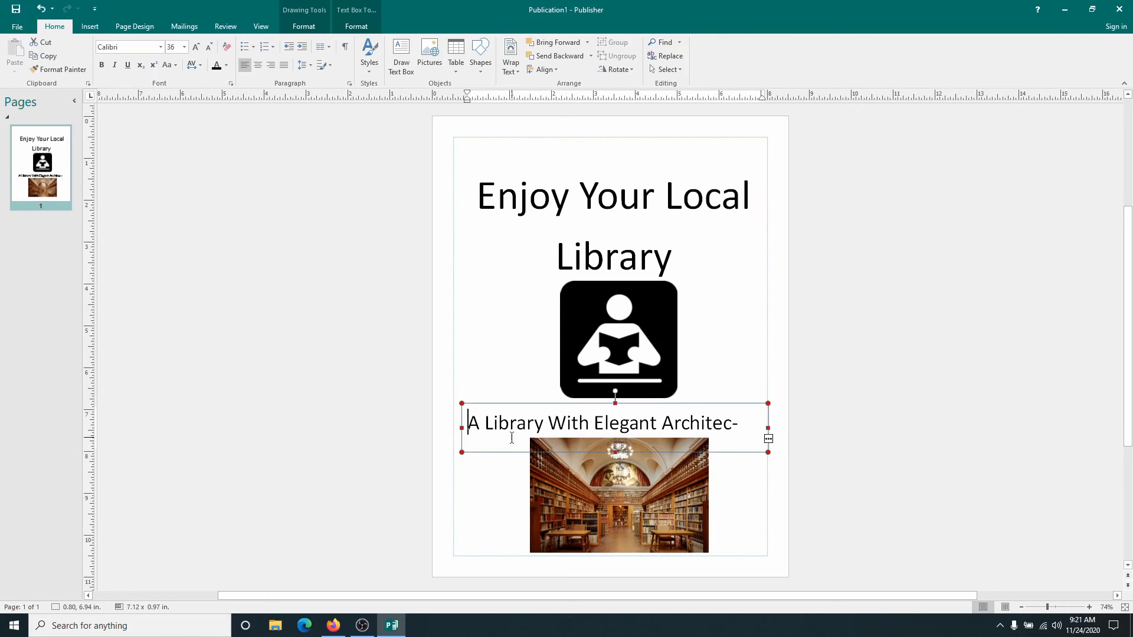
{"action": "left_click_drag", "start_coordinate": [463, 429], "coordinate": [450, 428]}
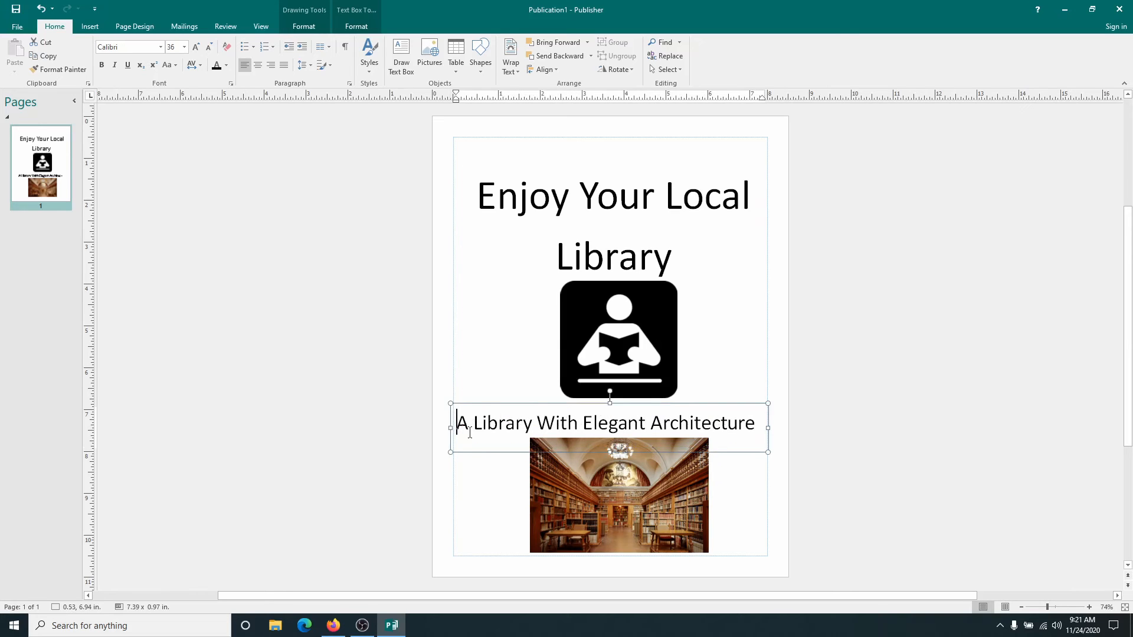
Select the title, icon, caption and photo together and align them with Align Center
{"action": "left_click", "coordinate": [607, 455]}
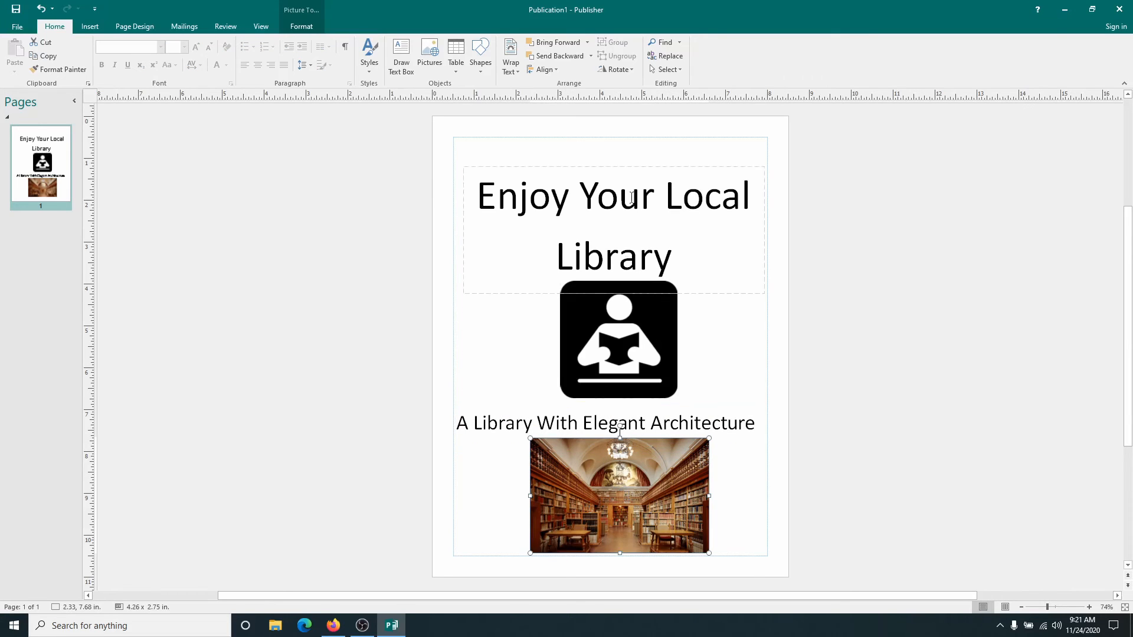
{"action": "left_click", "coordinate": [599, 199]}
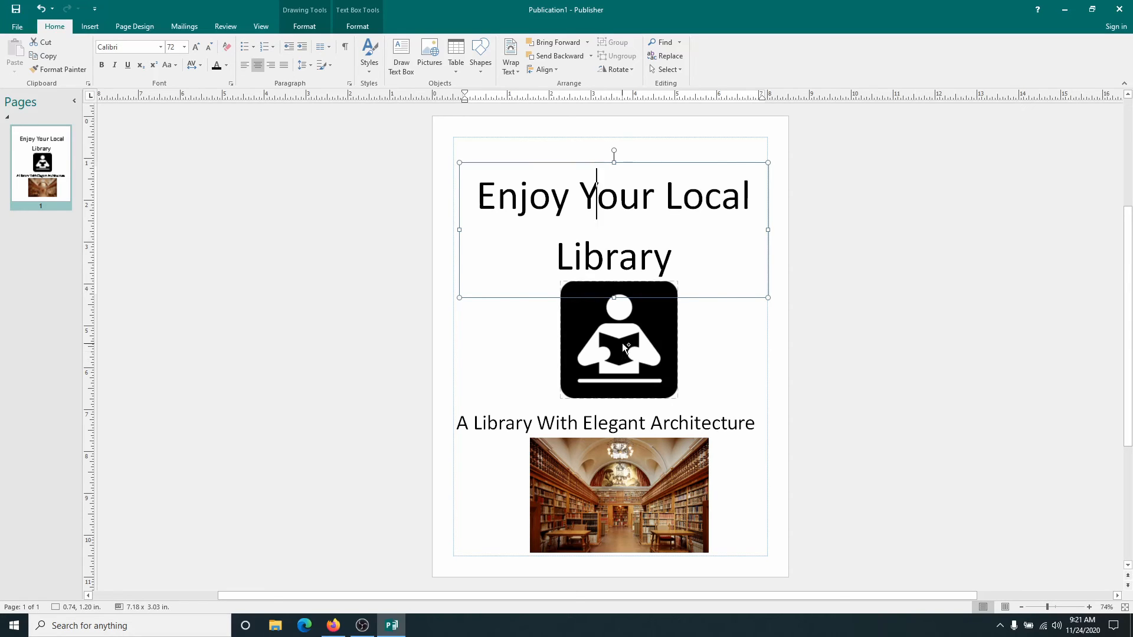
{"action": "left_click", "coordinate": [622, 342]}
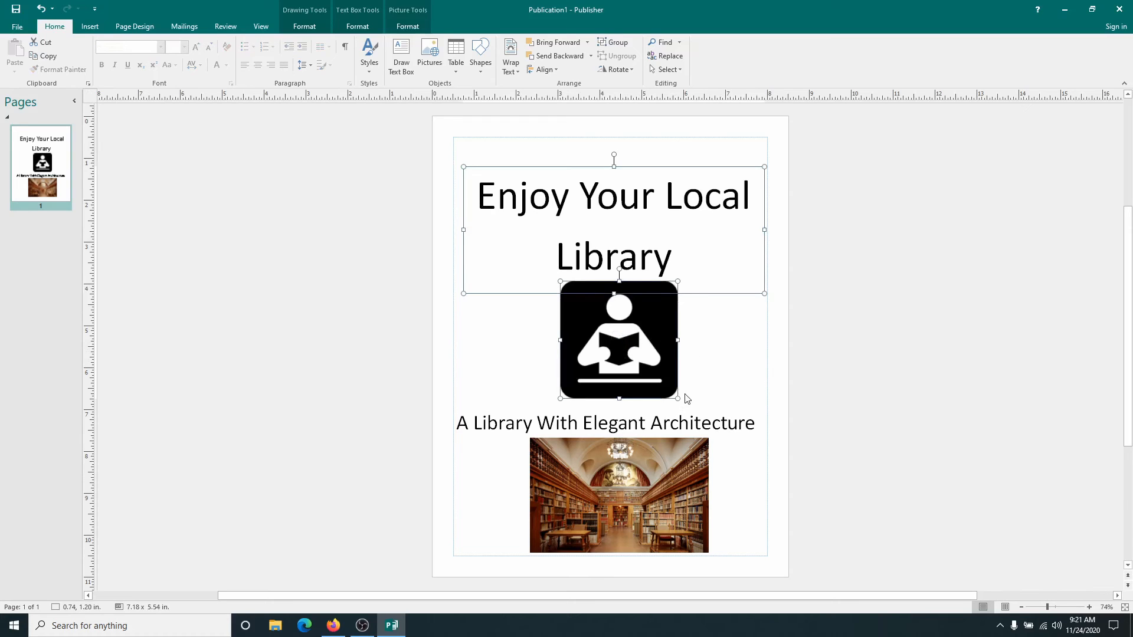
{"action": "left_click", "coordinate": [713, 421], "text": "shift"}
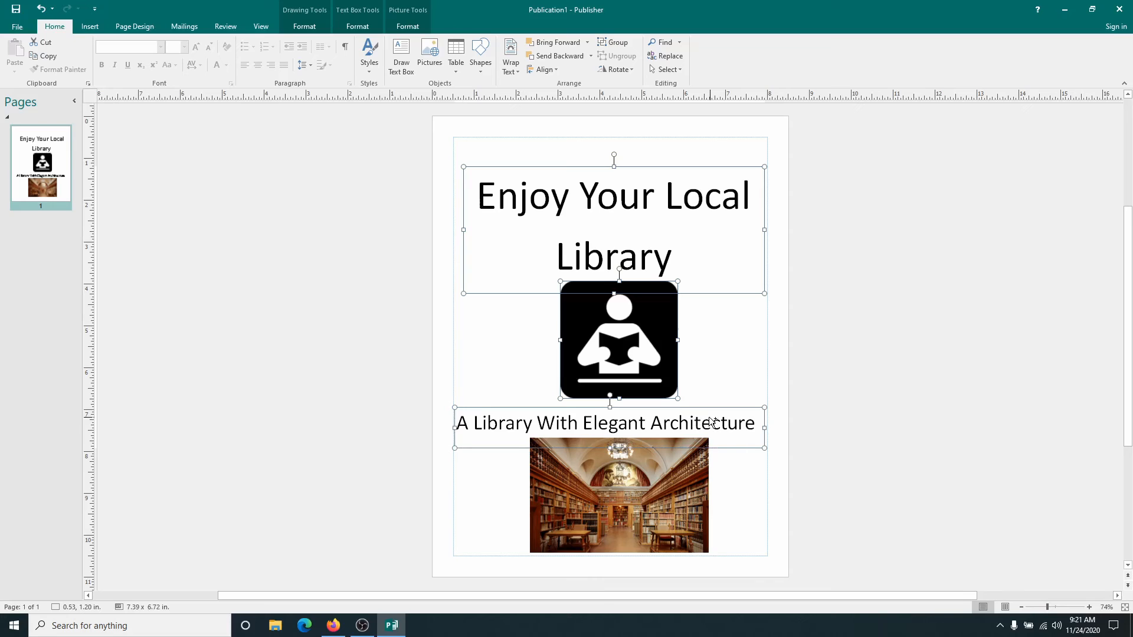
{"action": "left_click", "coordinate": [623, 500], "text": "shift"}
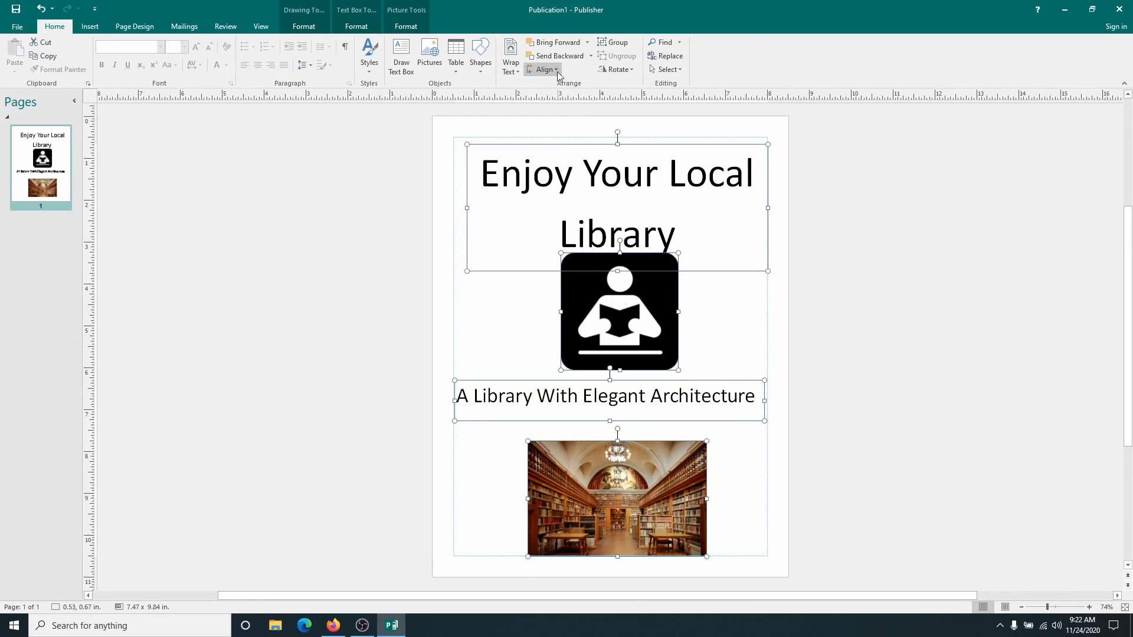
{"action": "left_click", "coordinate": [556, 71]}
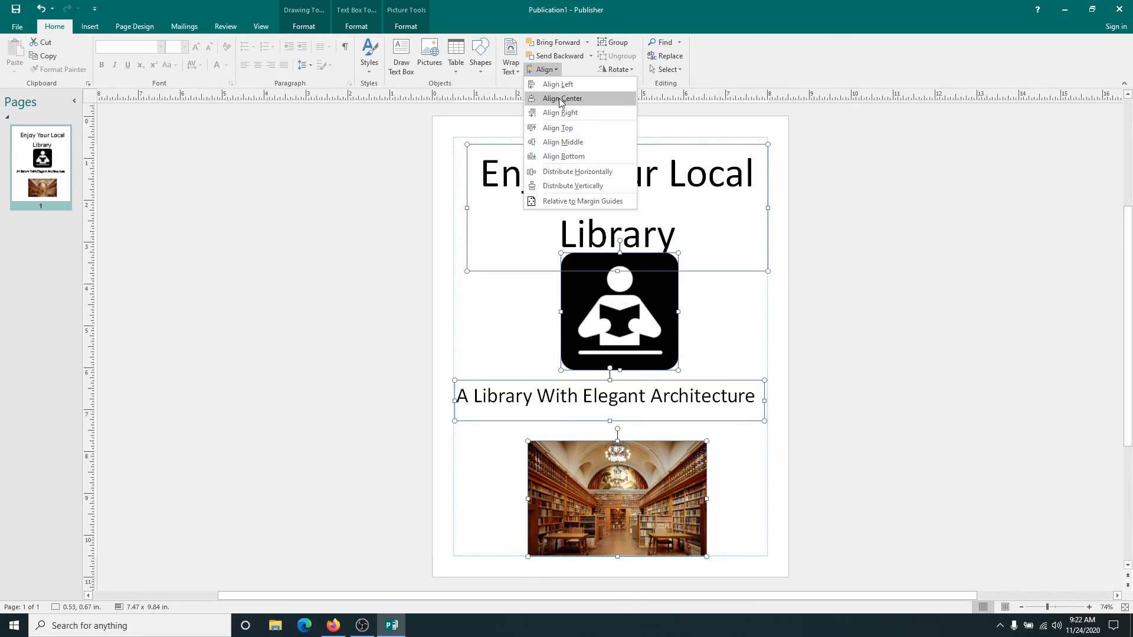
{"action": "left_click", "coordinate": [561, 99]}
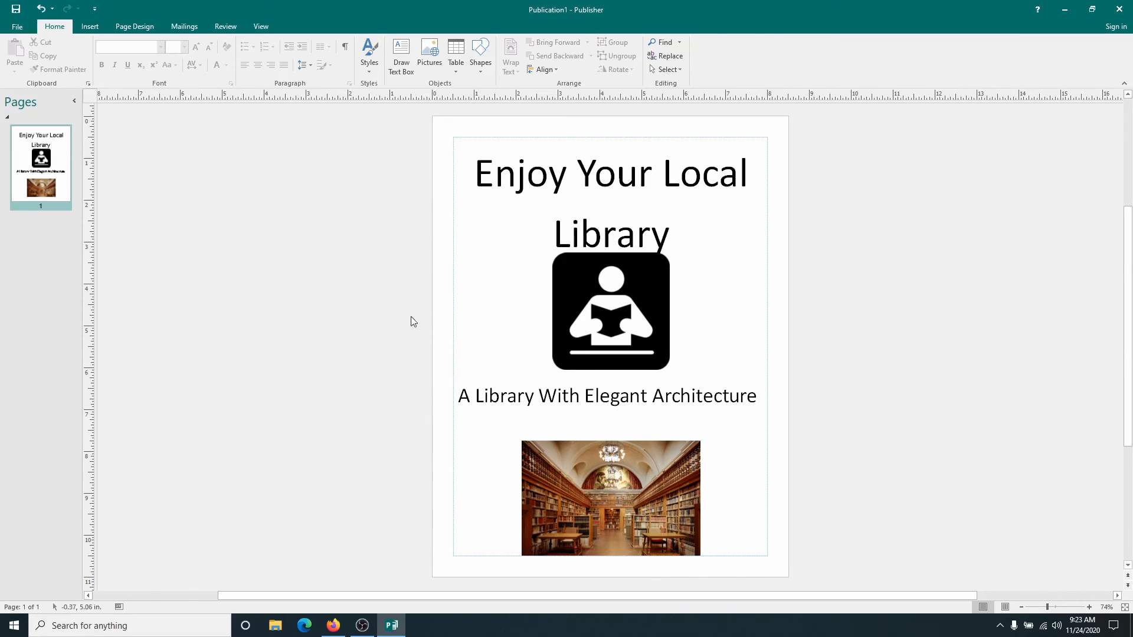
Save the publication as "Example 1" in the Publisher Basics folder under Microsoft Publisher on the TECH CLASS (D:) drive
{"action": "left_click", "coordinate": [23, 28]}
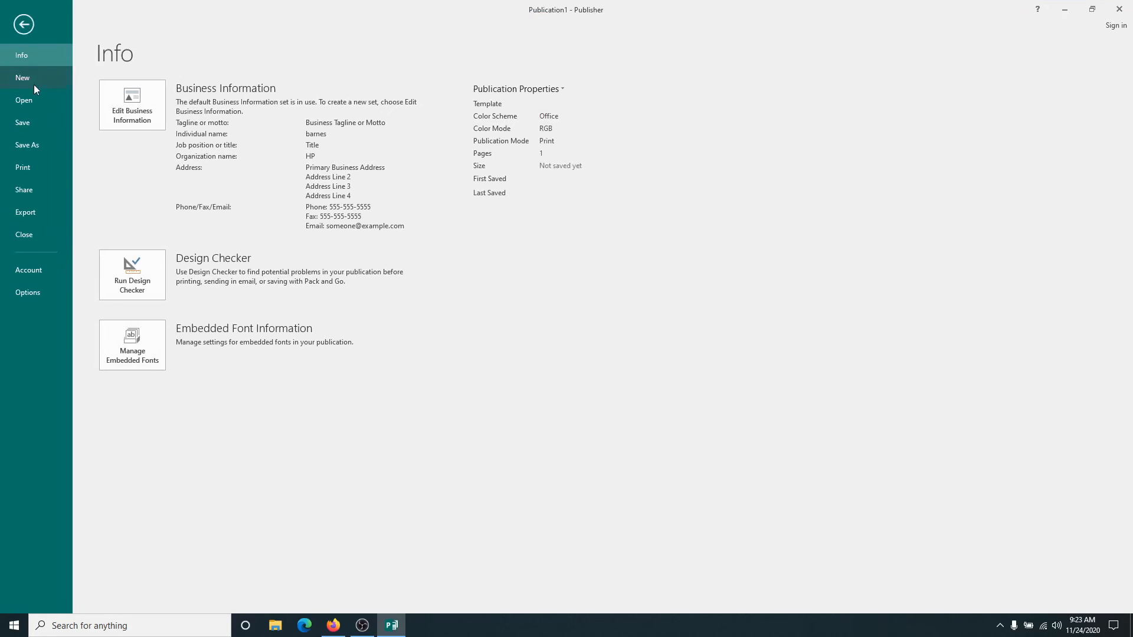
{"action": "left_click", "coordinate": [31, 149]}
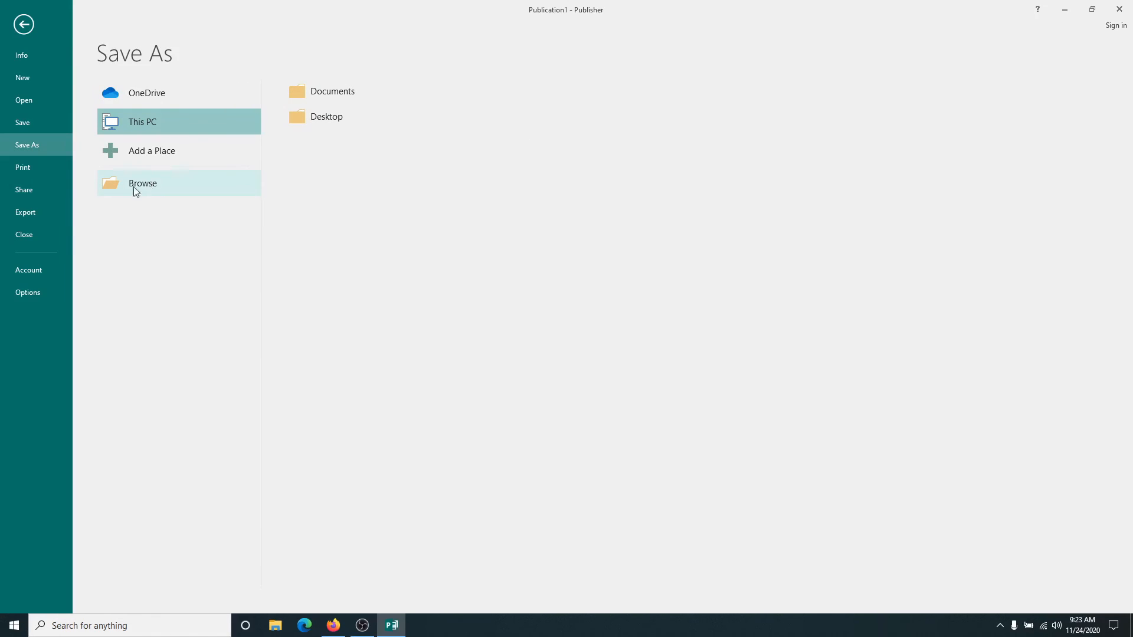
{"action": "left_click", "coordinate": [111, 188]}
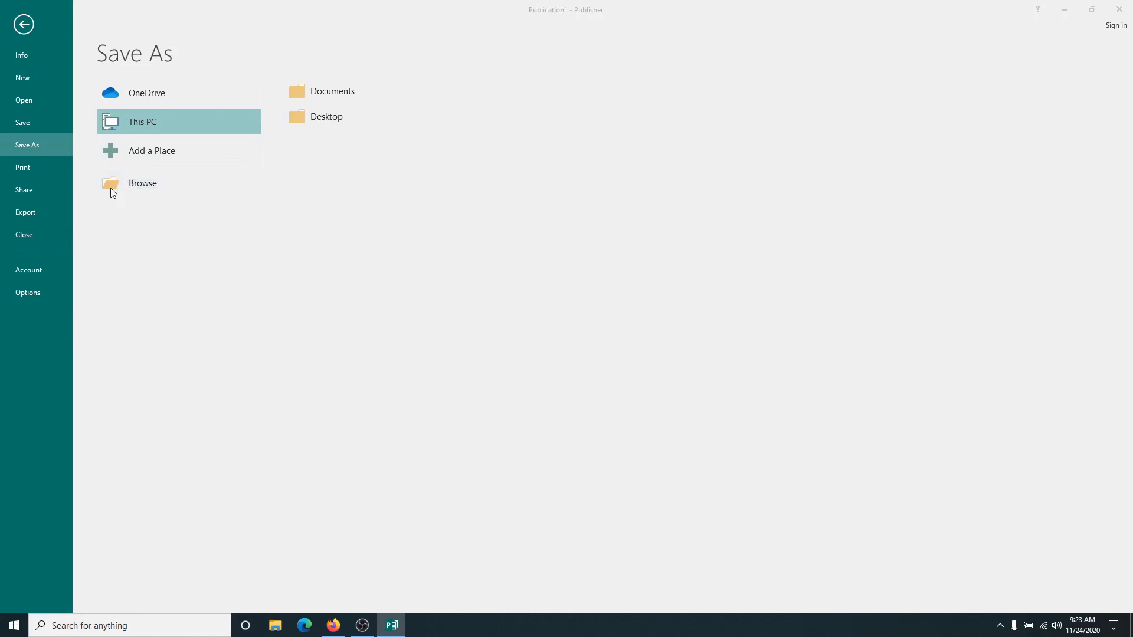
{"action": "scroll", "coordinate": [36, 177], "scroll_direction": "down", "scroll_amount": 1}
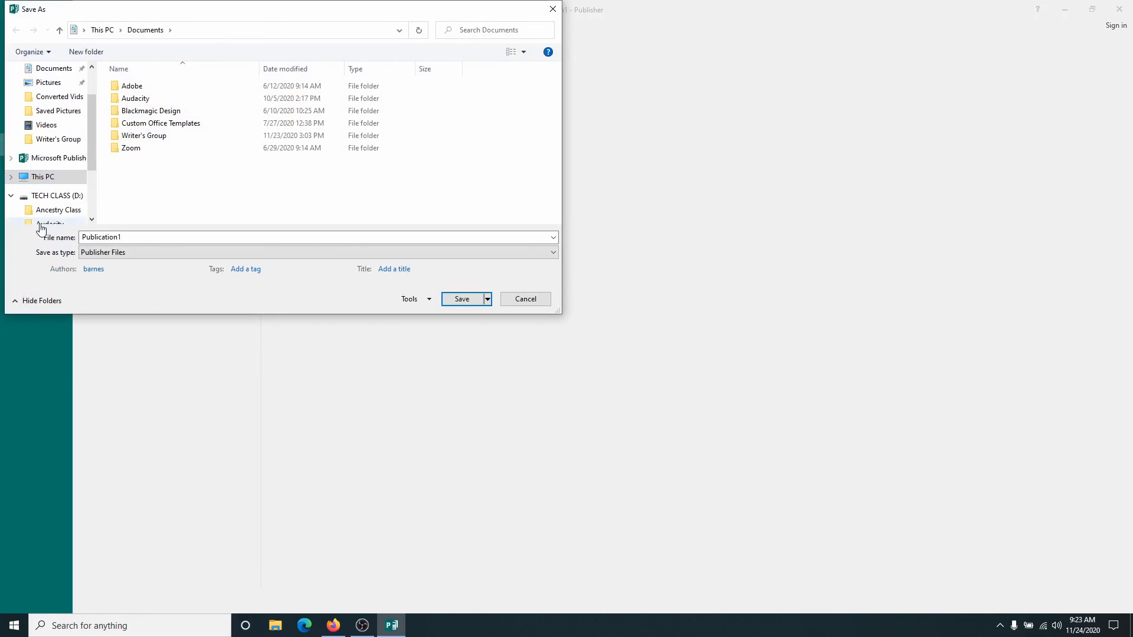
{"action": "scroll", "coordinate": [49, 212], "scroll_direction": "down", "scroll_amount": 2}
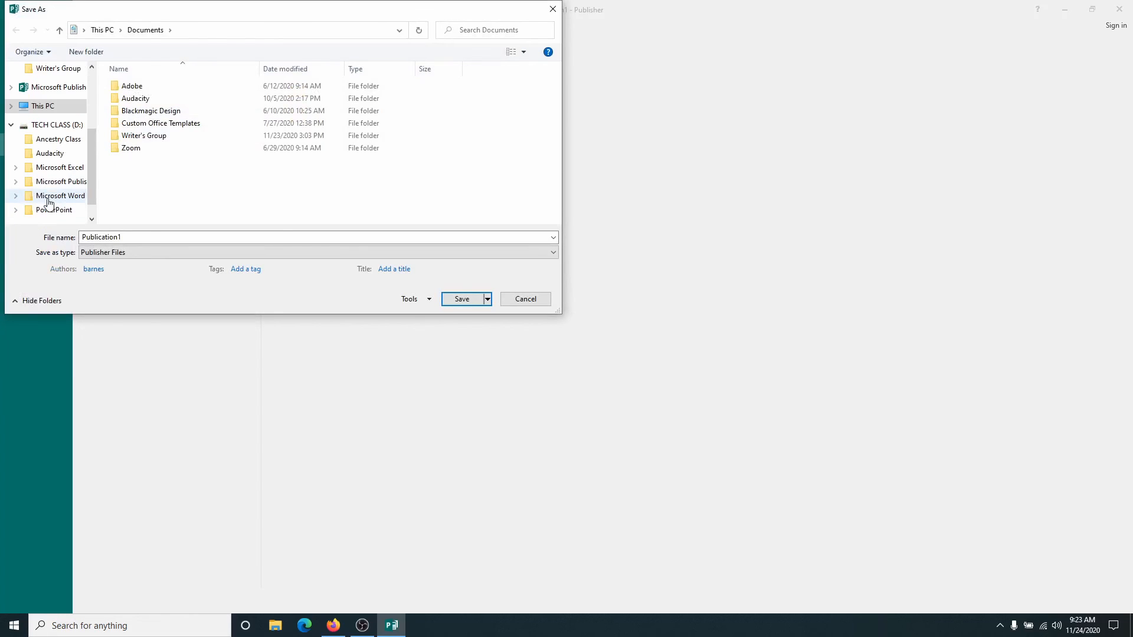
{"action": "left_click", "coordinate": [50, 184]}
{"action": "double_click", "coordinate": [129, 88]}
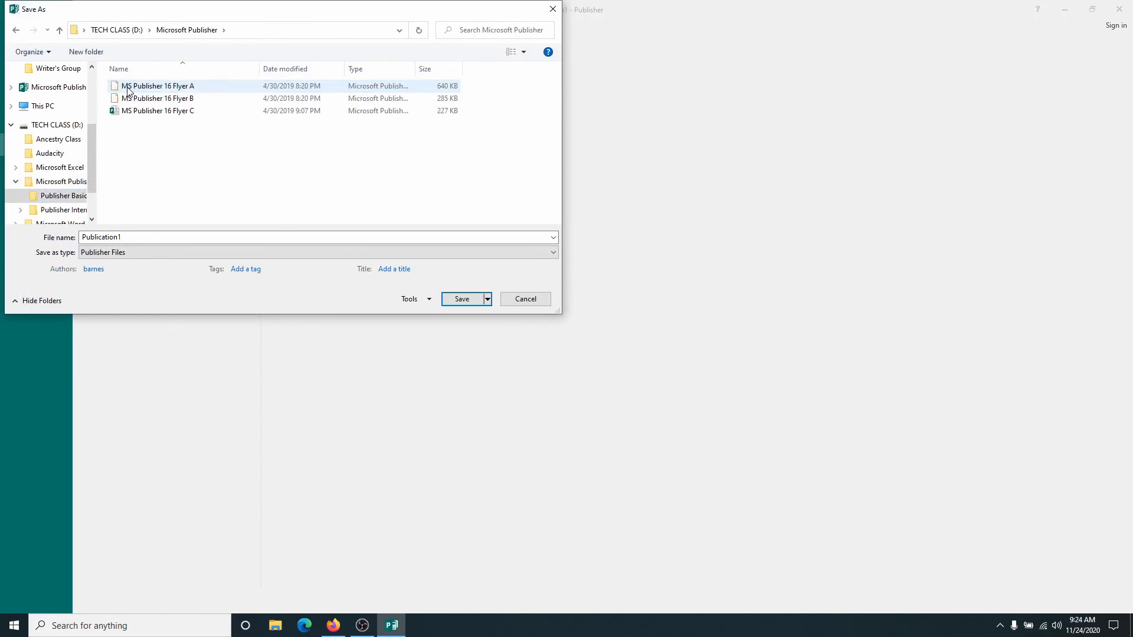
{"action": "double_click", "coordinate": [134, 237]}
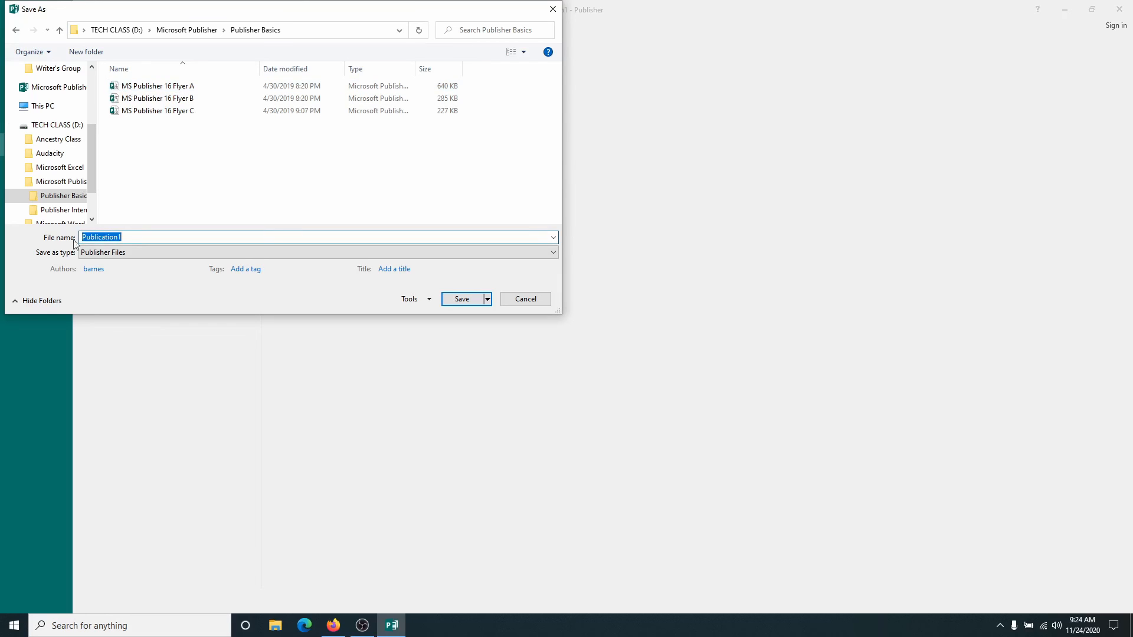
{"action": "type", "text": "Example 1"}
{"action": "left_click", "coordinate": [462, 300]}
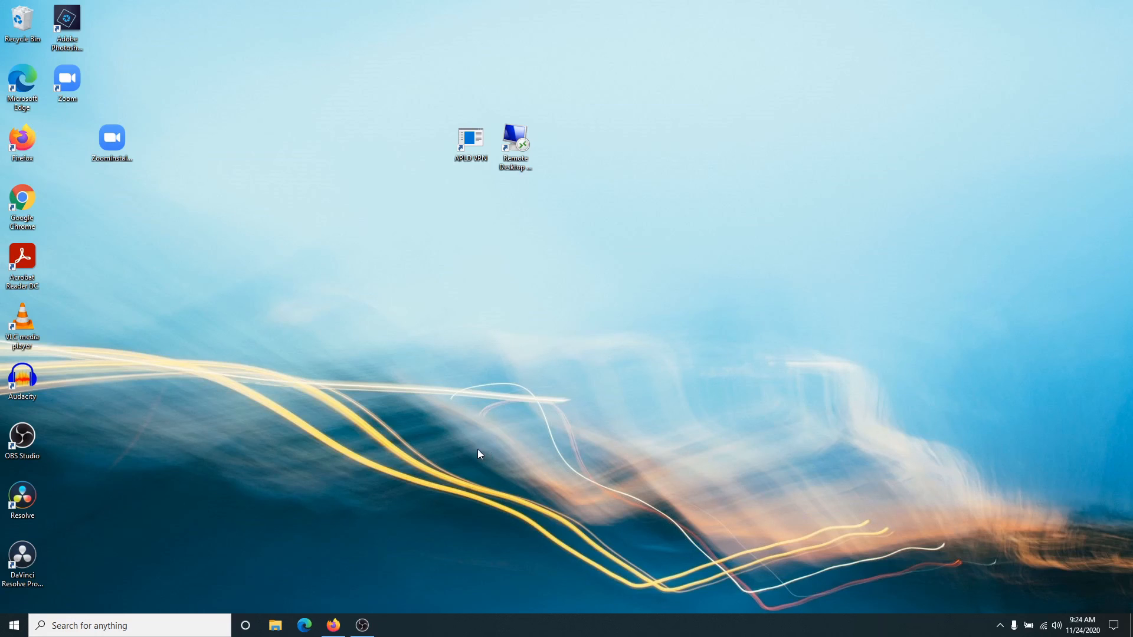
In File Explorer, browse to Microsoft Publisher > Publisher Basics on the TECH CLASS (D:) drive and open the Example 1 publication
{"action": "left_click", "coordinate": [275, 627]}
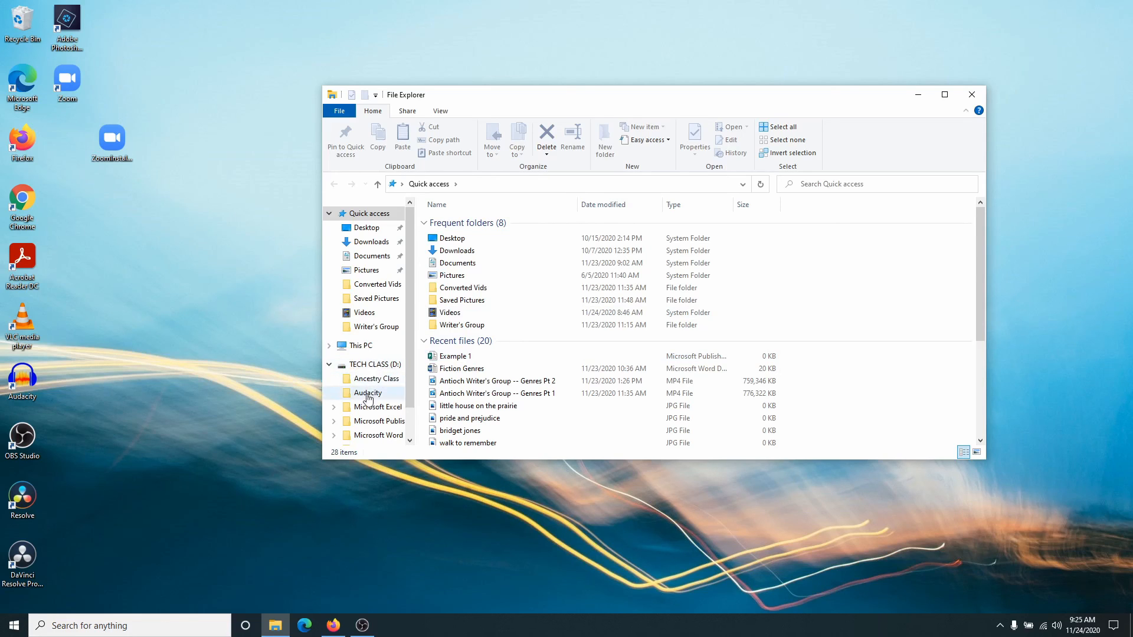
{"action": "left_click", "coordinate": [368, 423]}
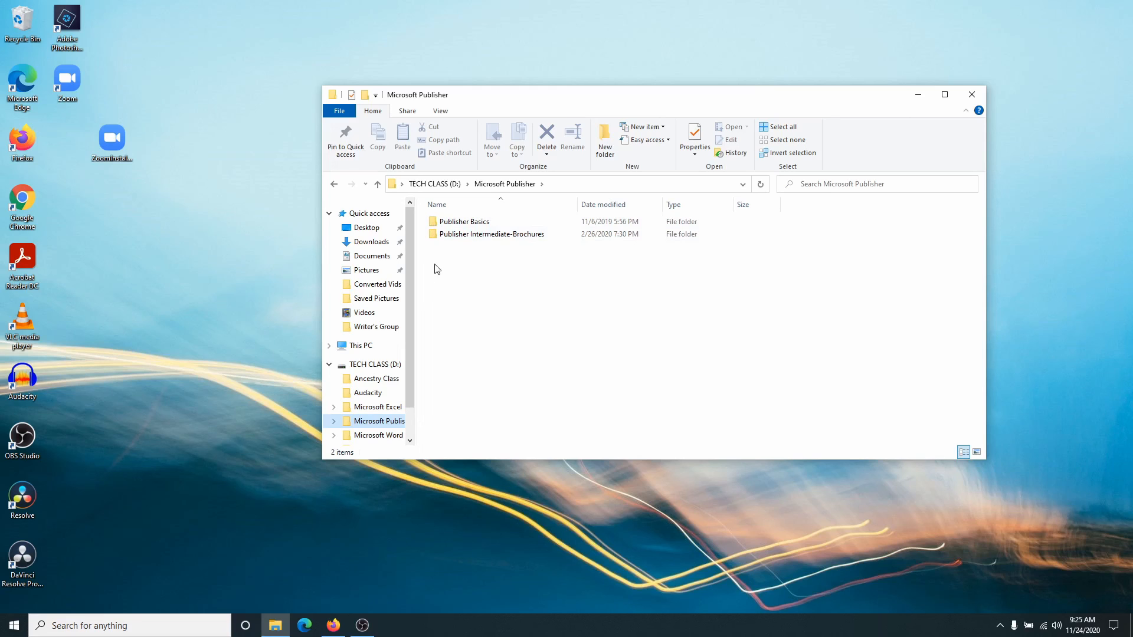
{"action": "double_click", "coordinate": [433, 224]}
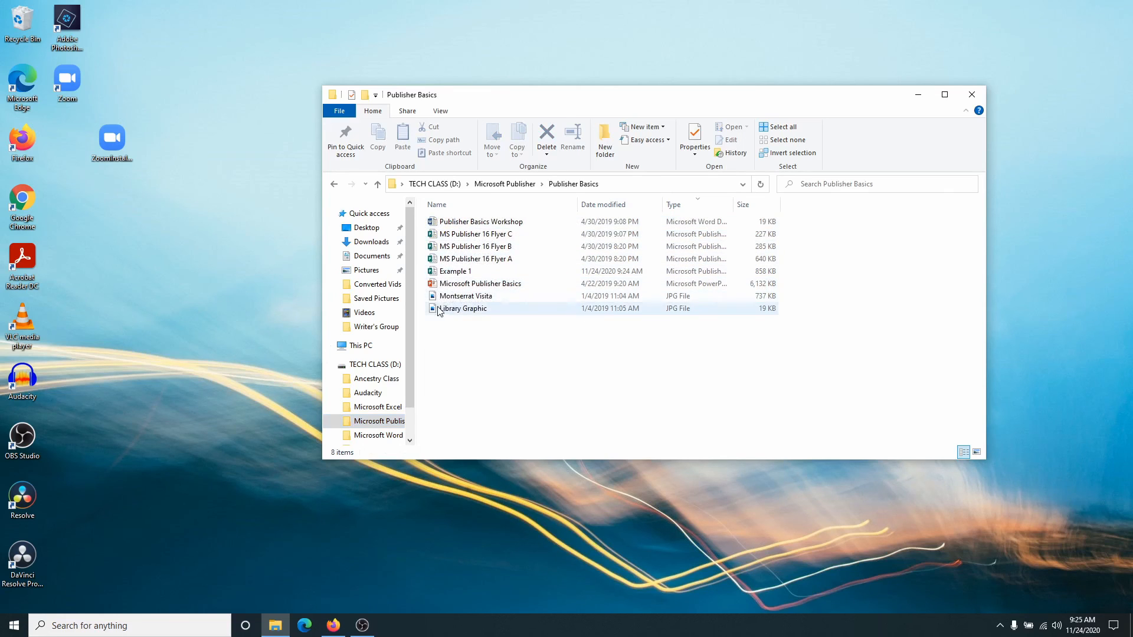
{"action": "double_click", "coordinate": [432, 275]}
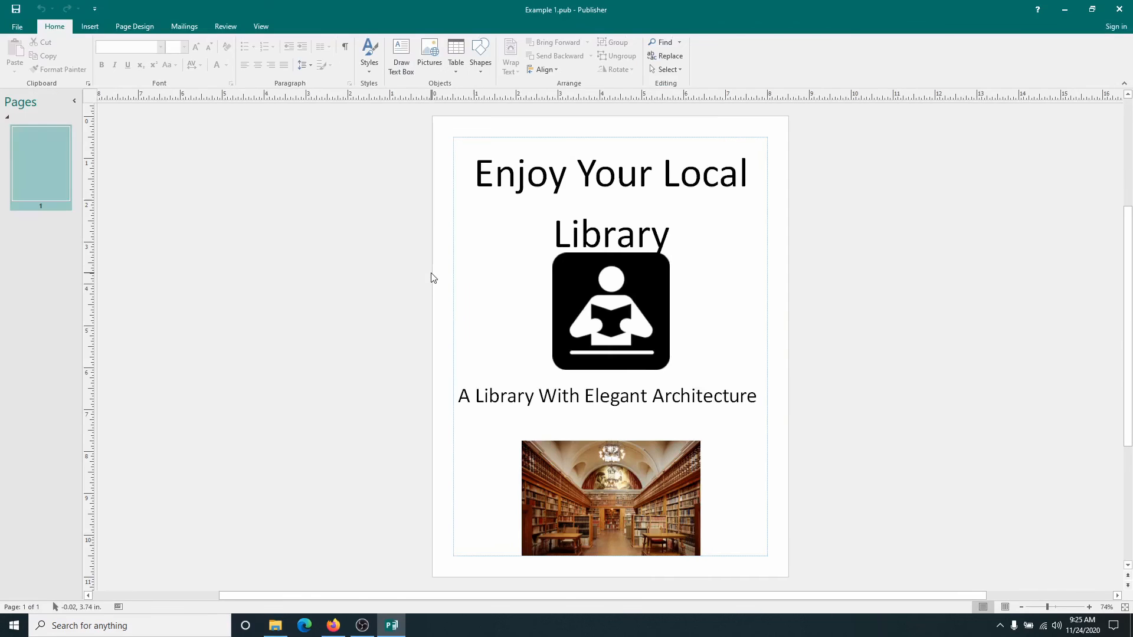